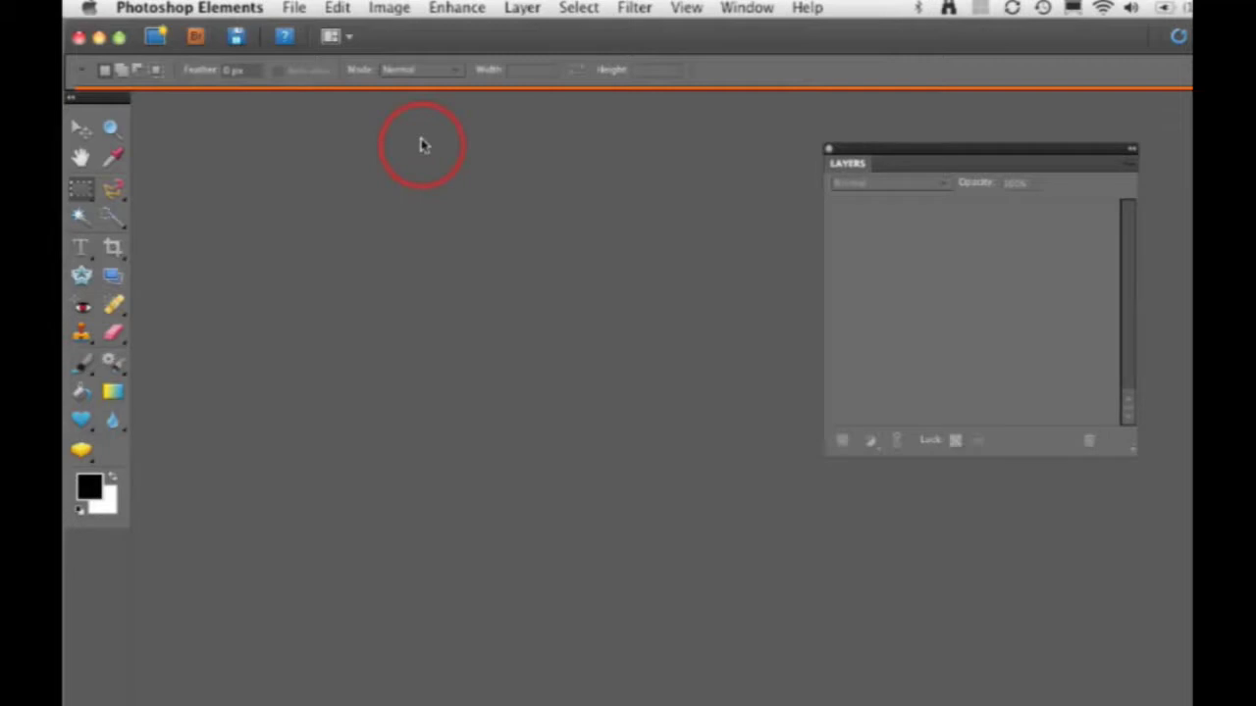
Step: Open 3_P7_Pano_01.tif through 3_P7_Pano_05.tif from the MP8-DVD Project_TIFFs folder
click(296, 8)
click(316, 49)
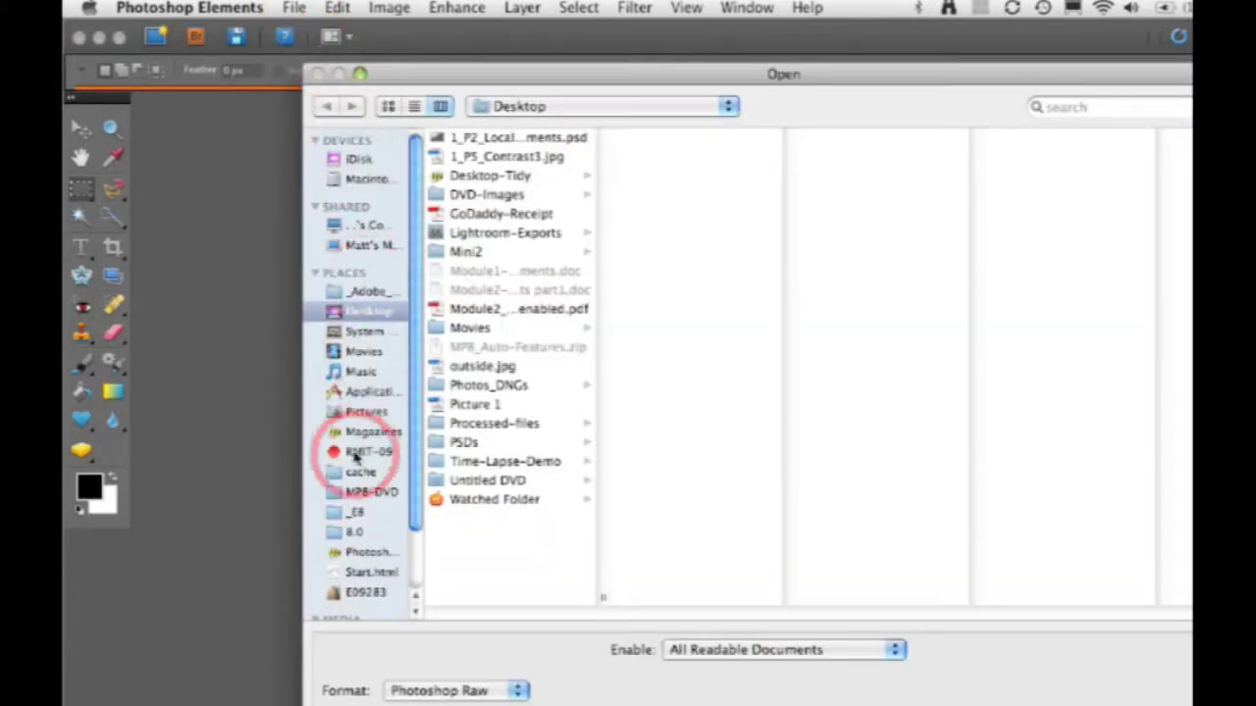
click(356, 494)
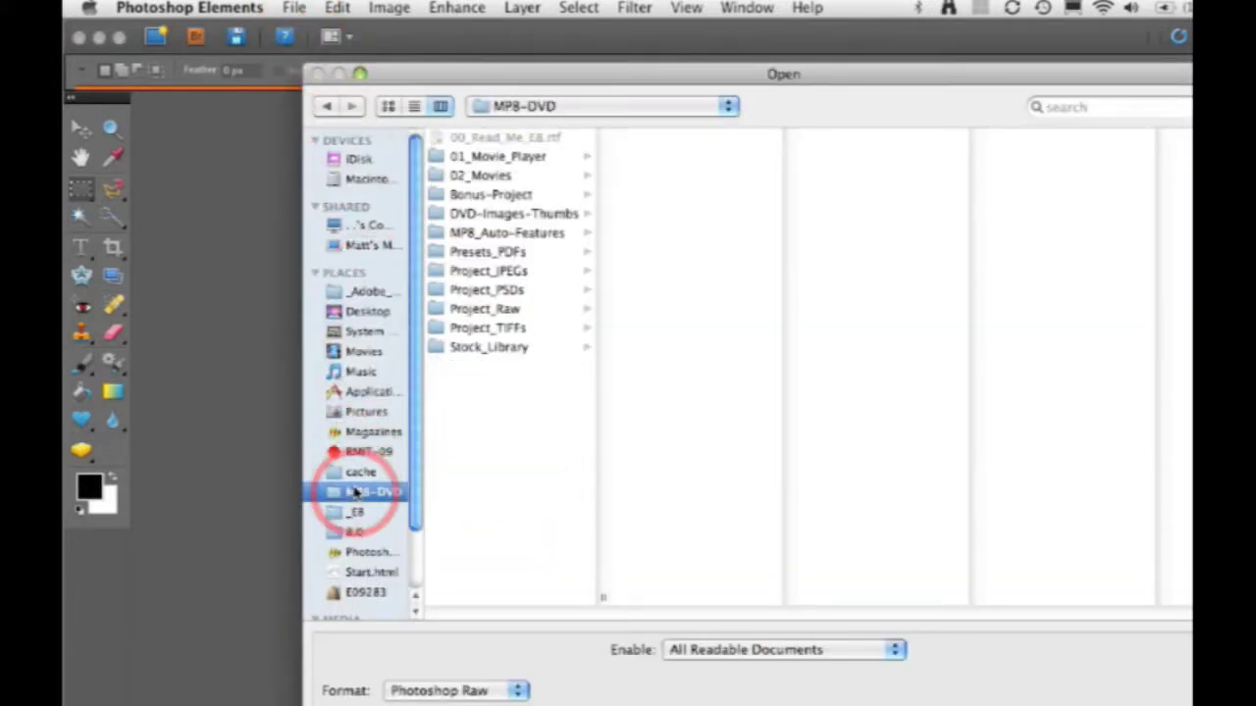
click(500, 330)
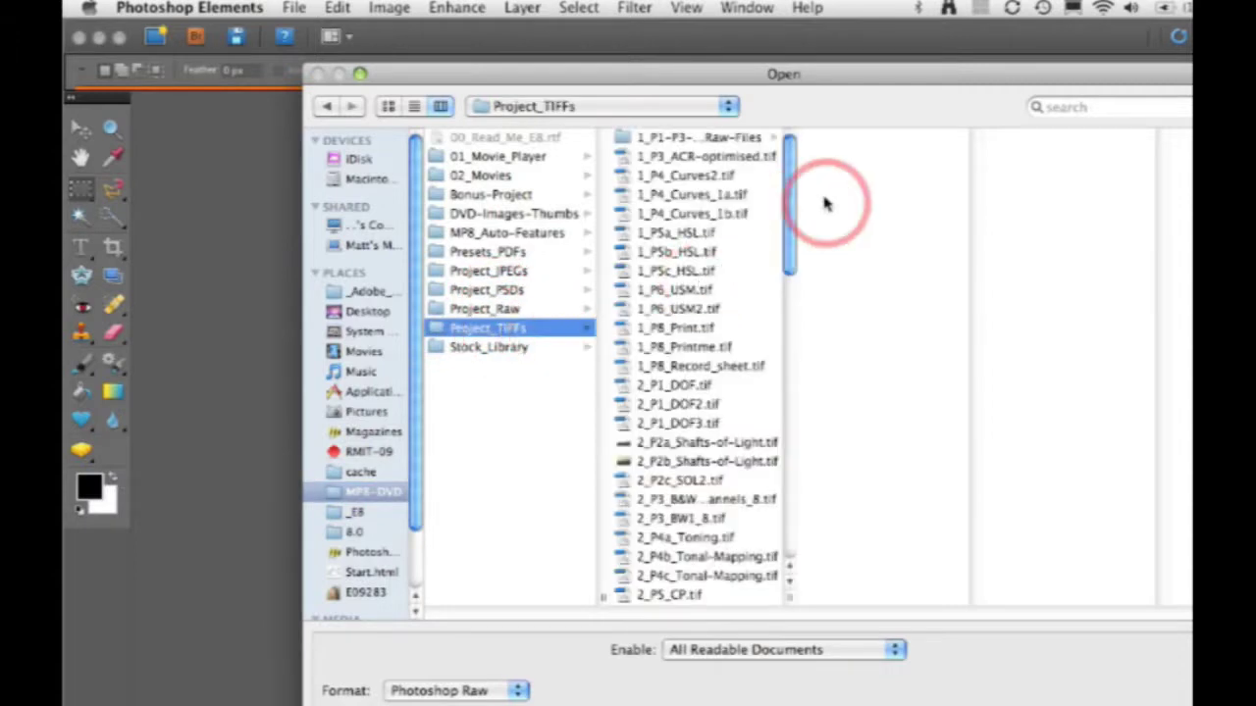
drag(790, 263, 722, 443)
click(719, 444)
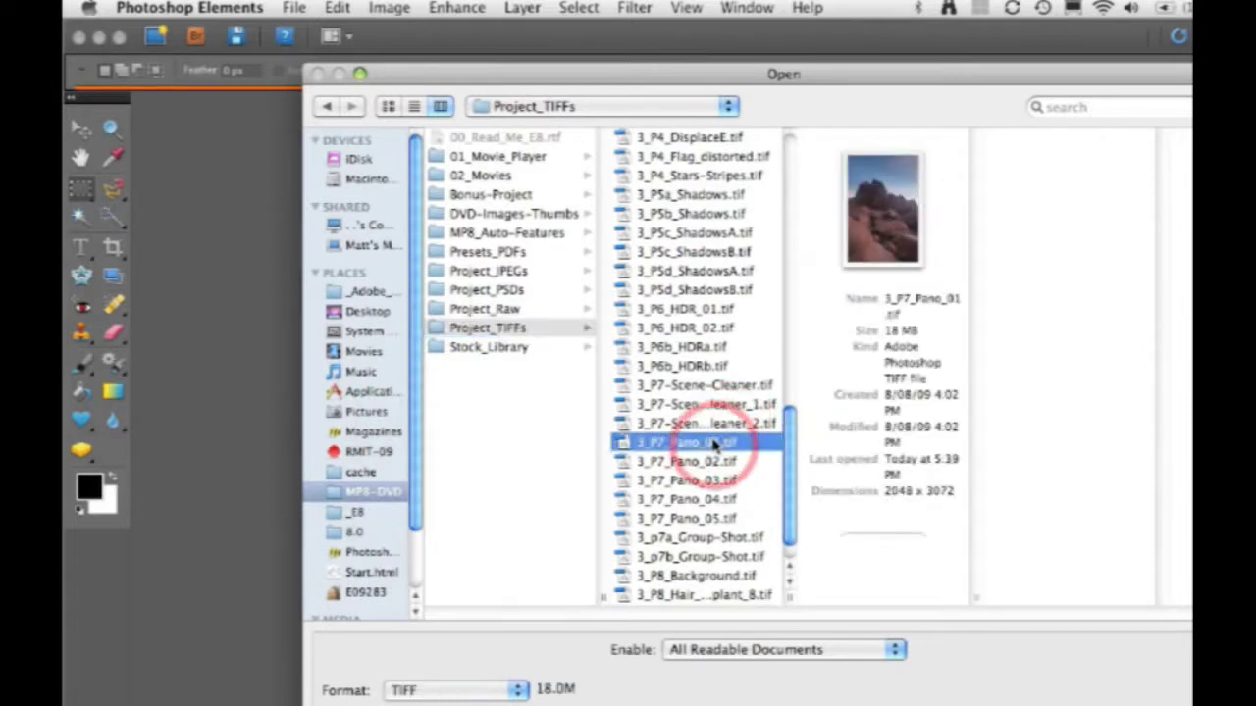
shift+click(706, 519)
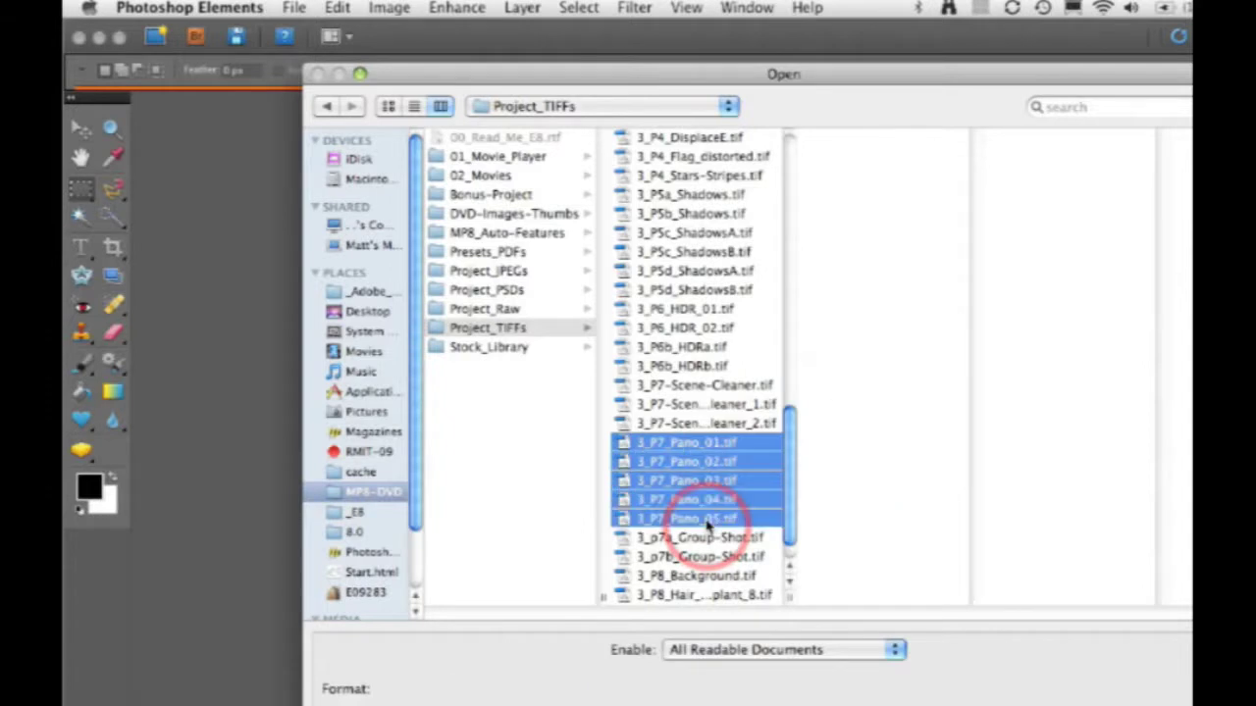
click(1144, 690)
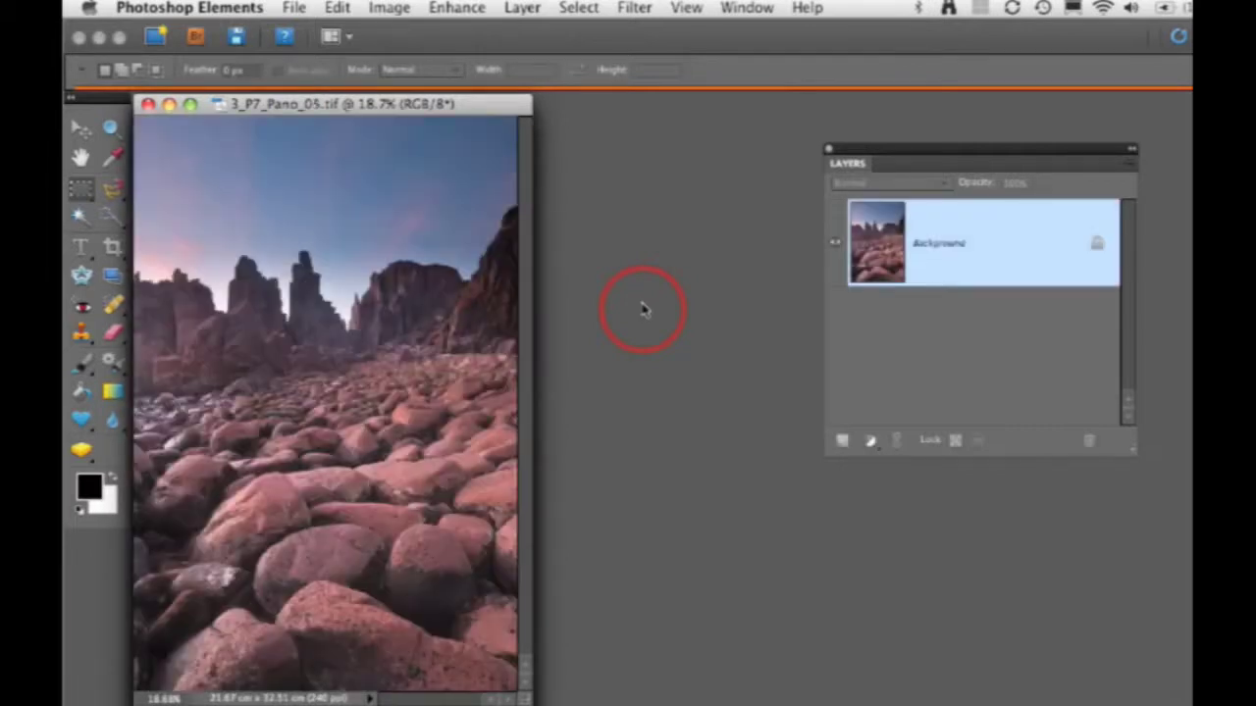
Step: Build a Photomerge Panorama from all five open Pano images using Auto layout
click(297, 8)
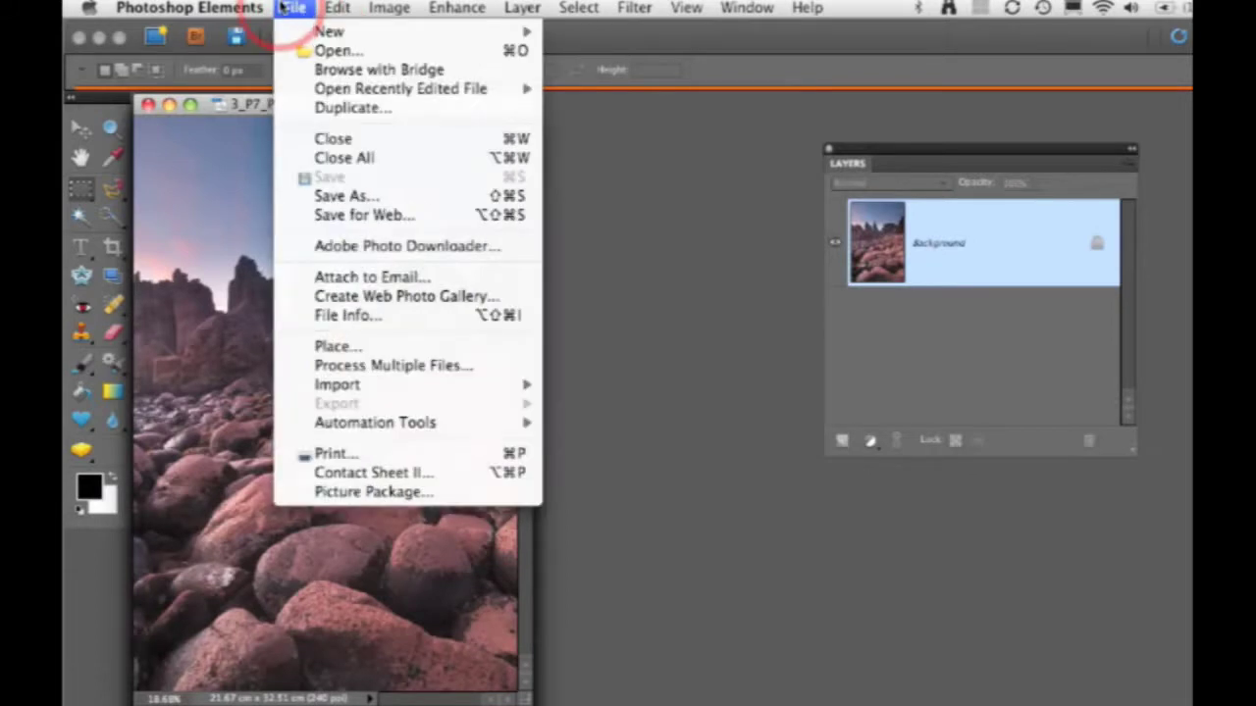
mouse_move(314, 34)
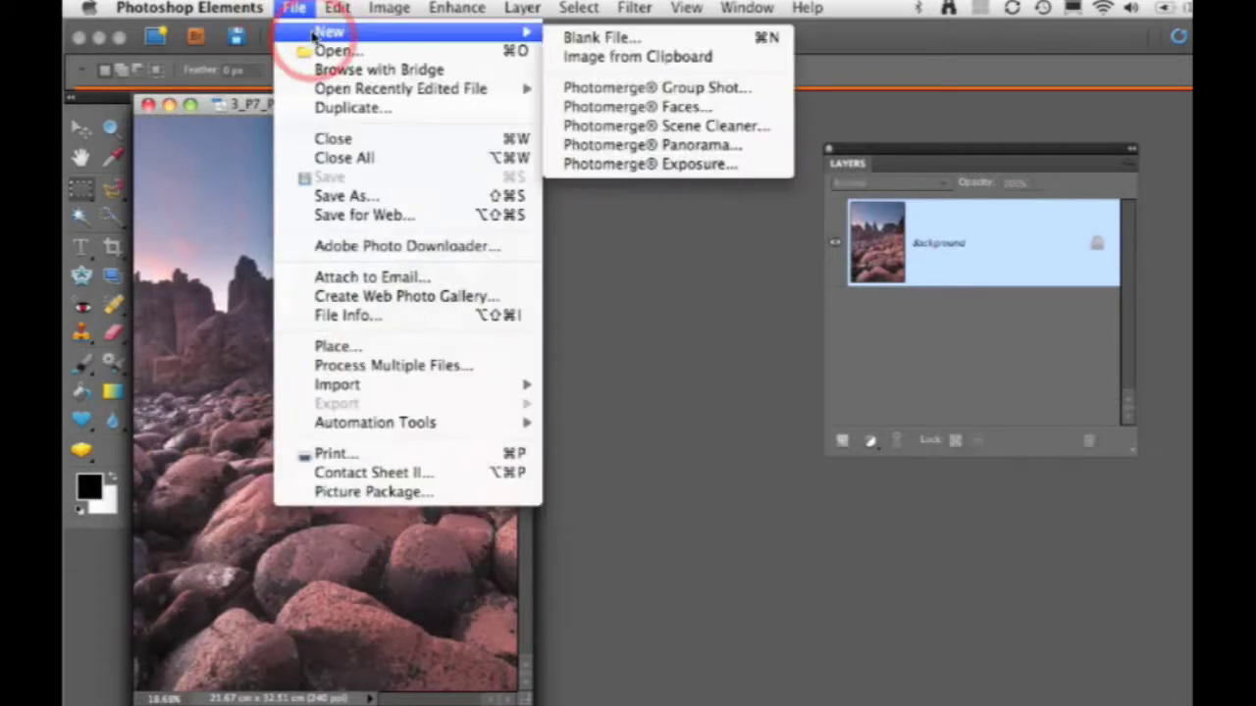
click(596, 146)
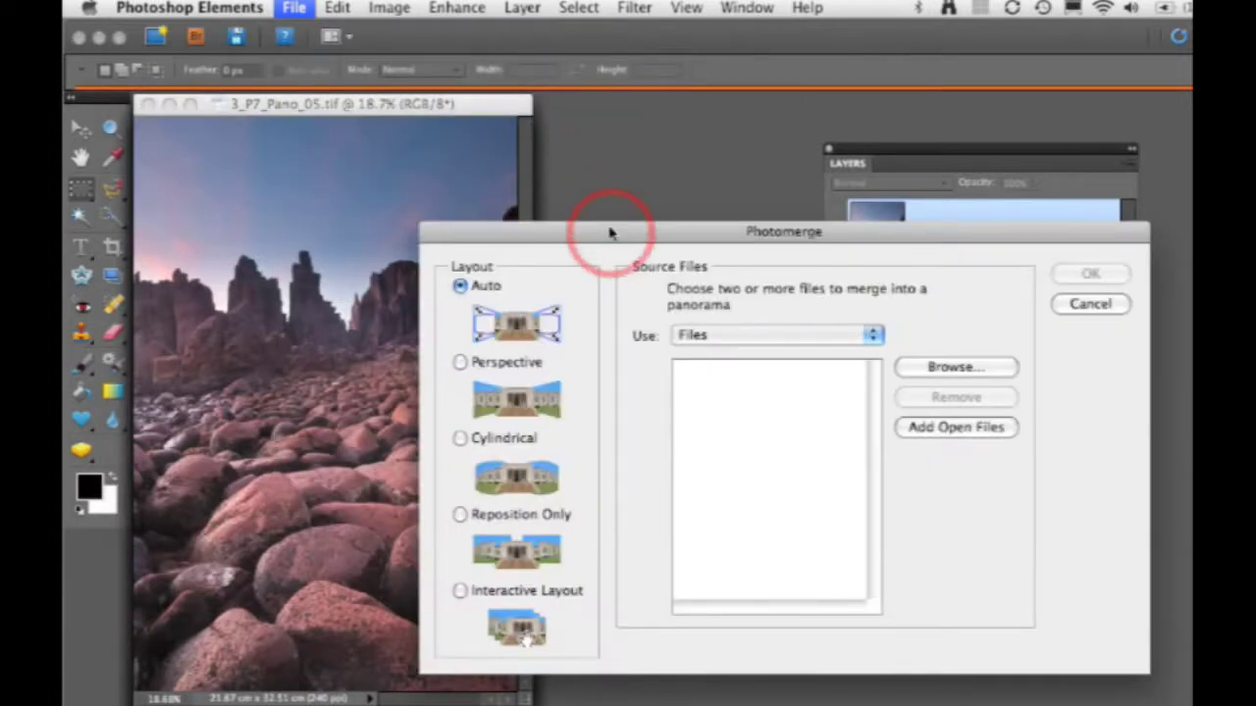
drag(608, 233, 431, 158)
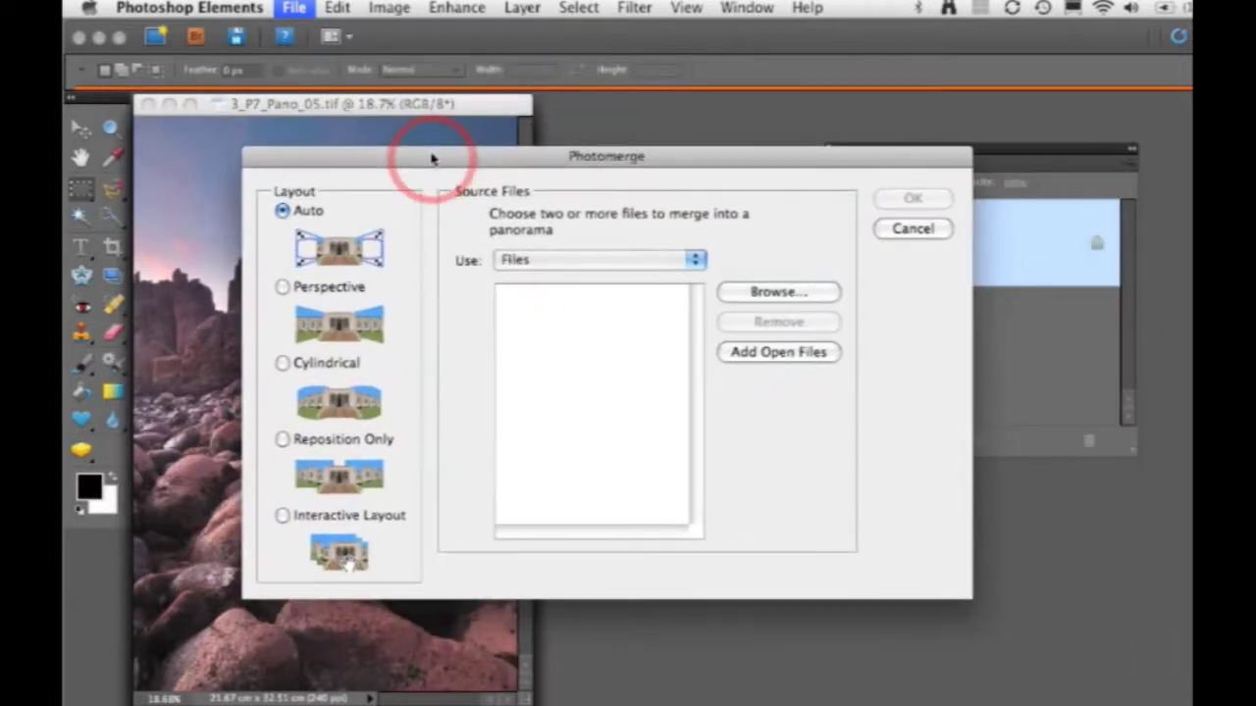
click(776, 353)
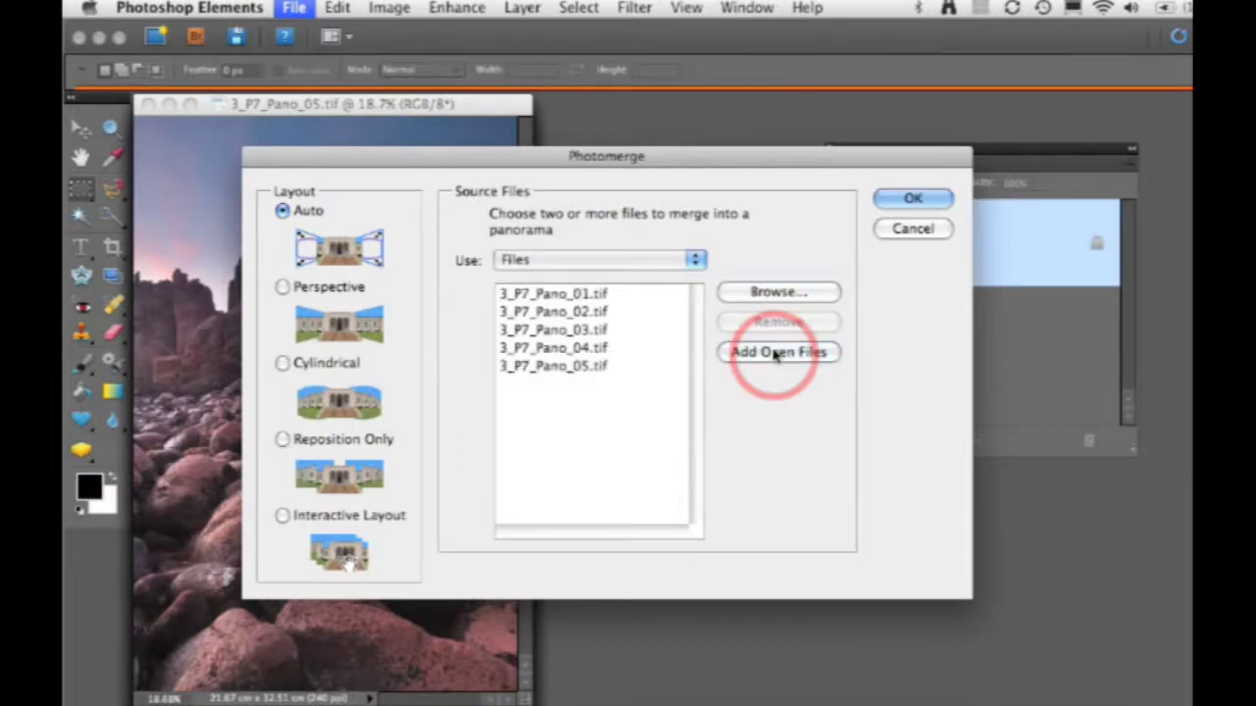
click(360, 226)
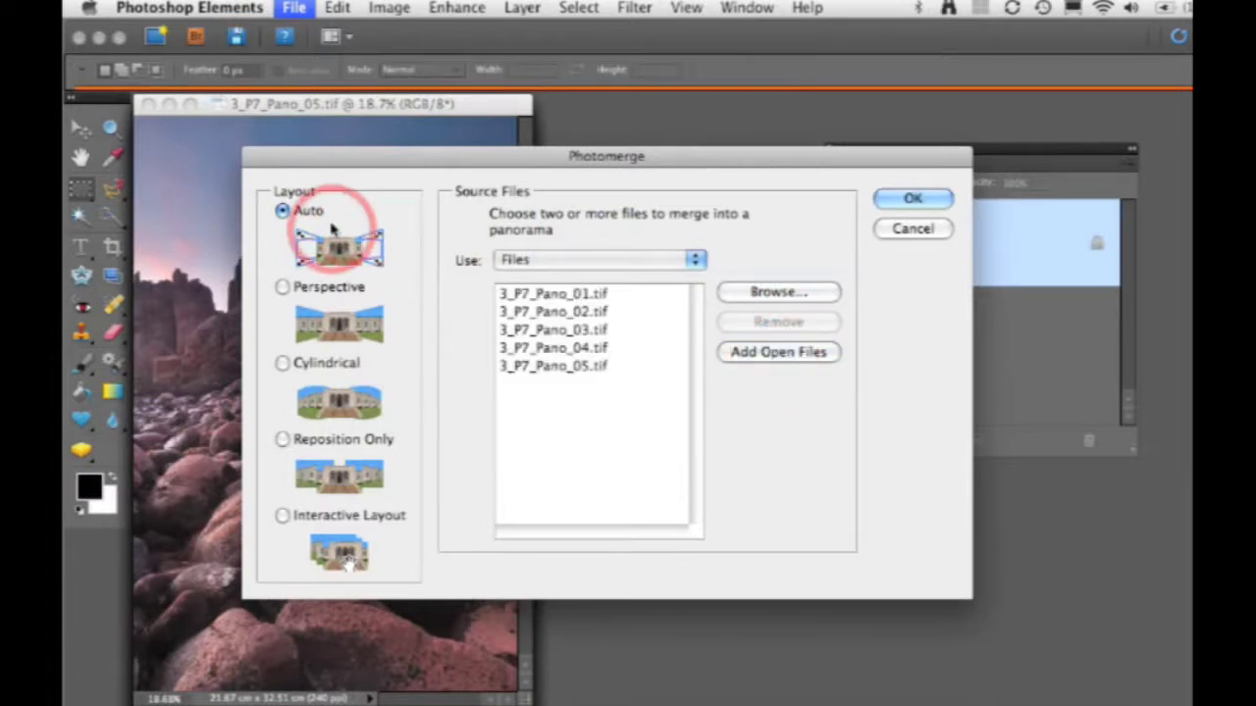
click(334, 245)
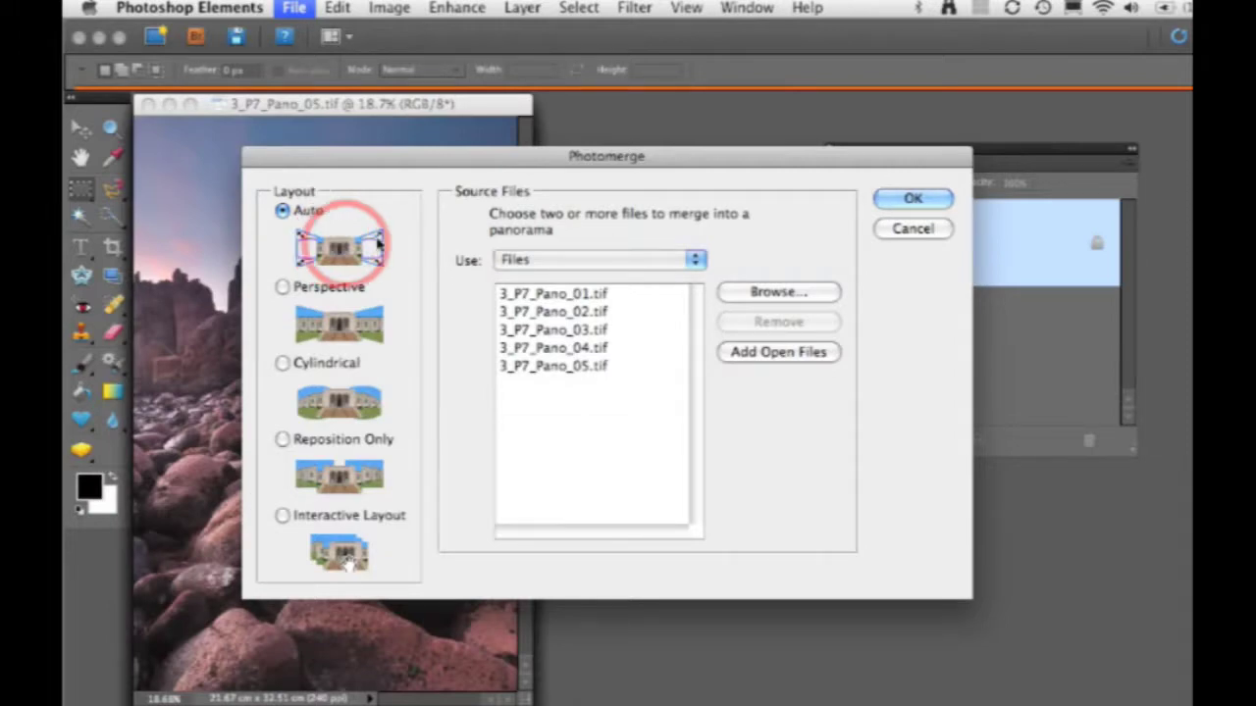
click(882, 202)
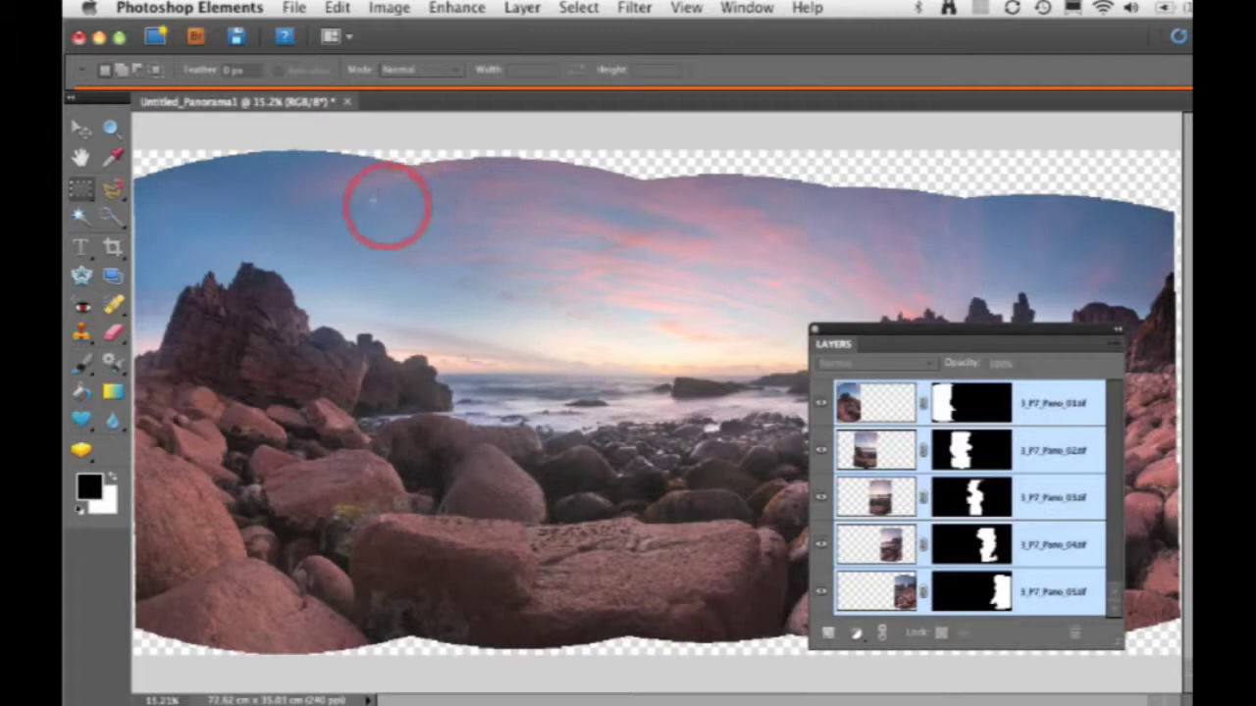
Step: Once Untitled_Panorama1 finishes stitching, select the Crop tool
click(114, 247)
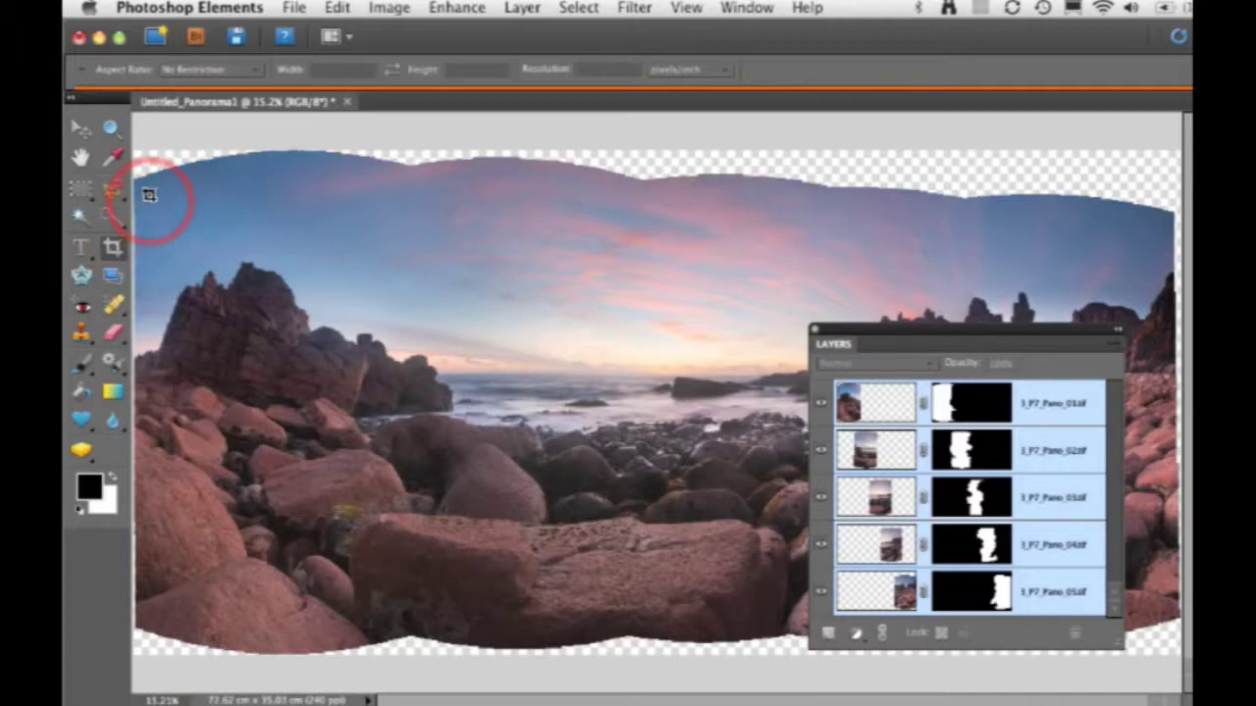
Step: Crop the panorama just inside its wavy transparent edges and commit the crop
drag(149, 194, 1161, 610)
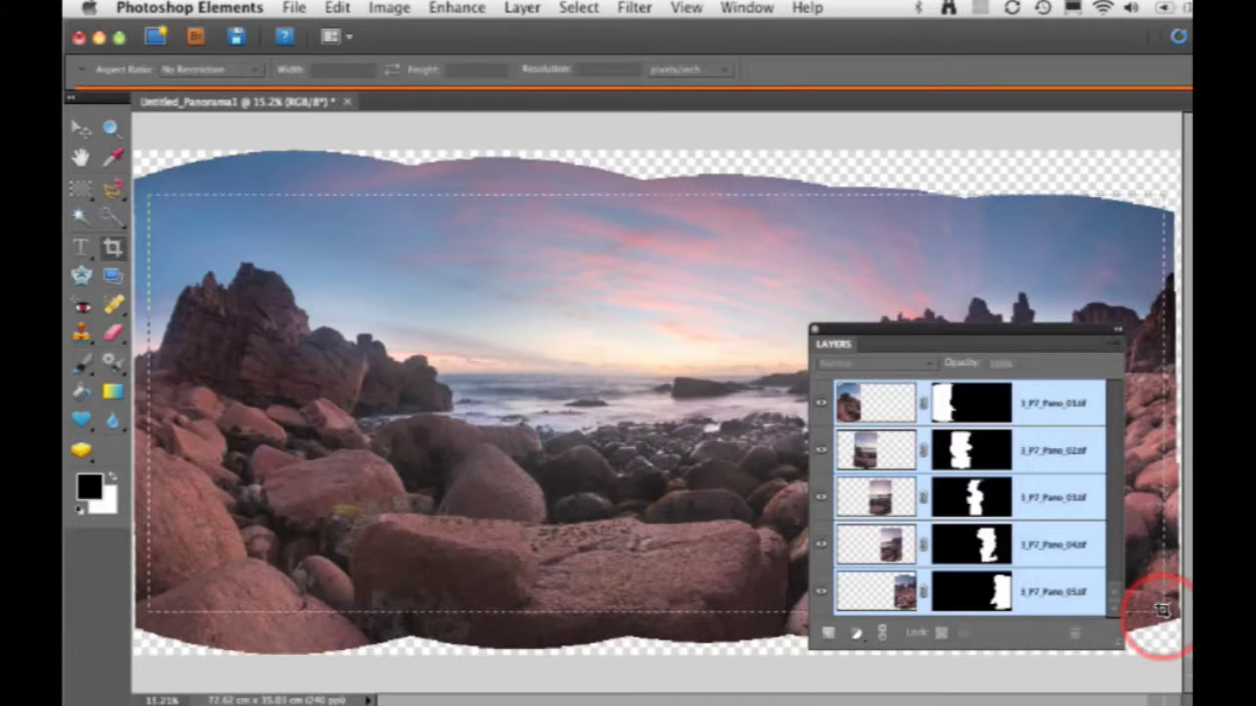
drag(1162, 610, 1155, 608)
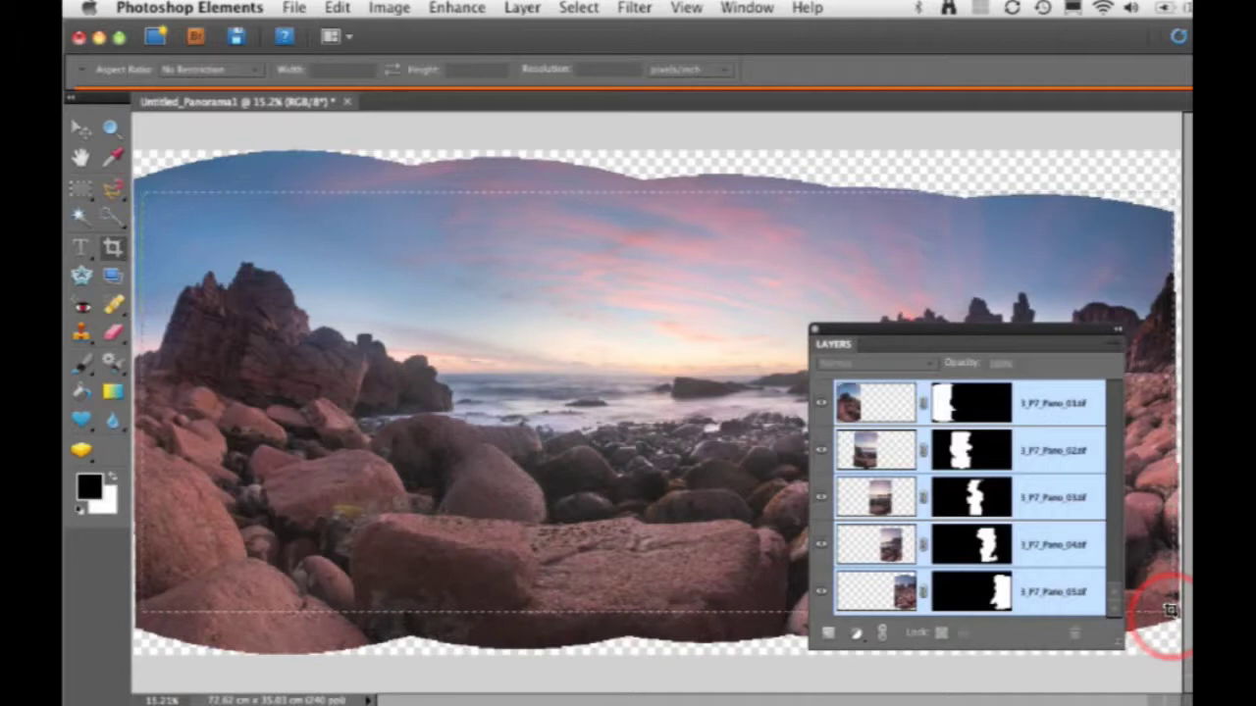
drag(1169, 610, 1170, 612)
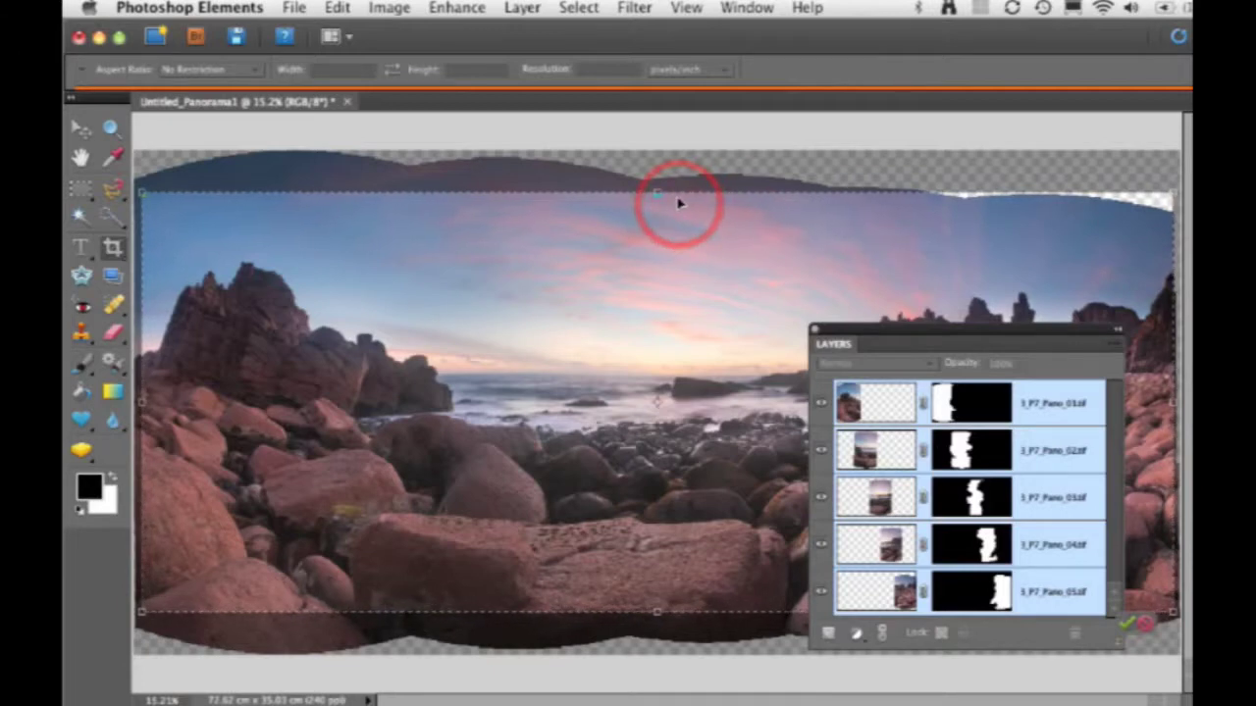
double_click(967, 206)
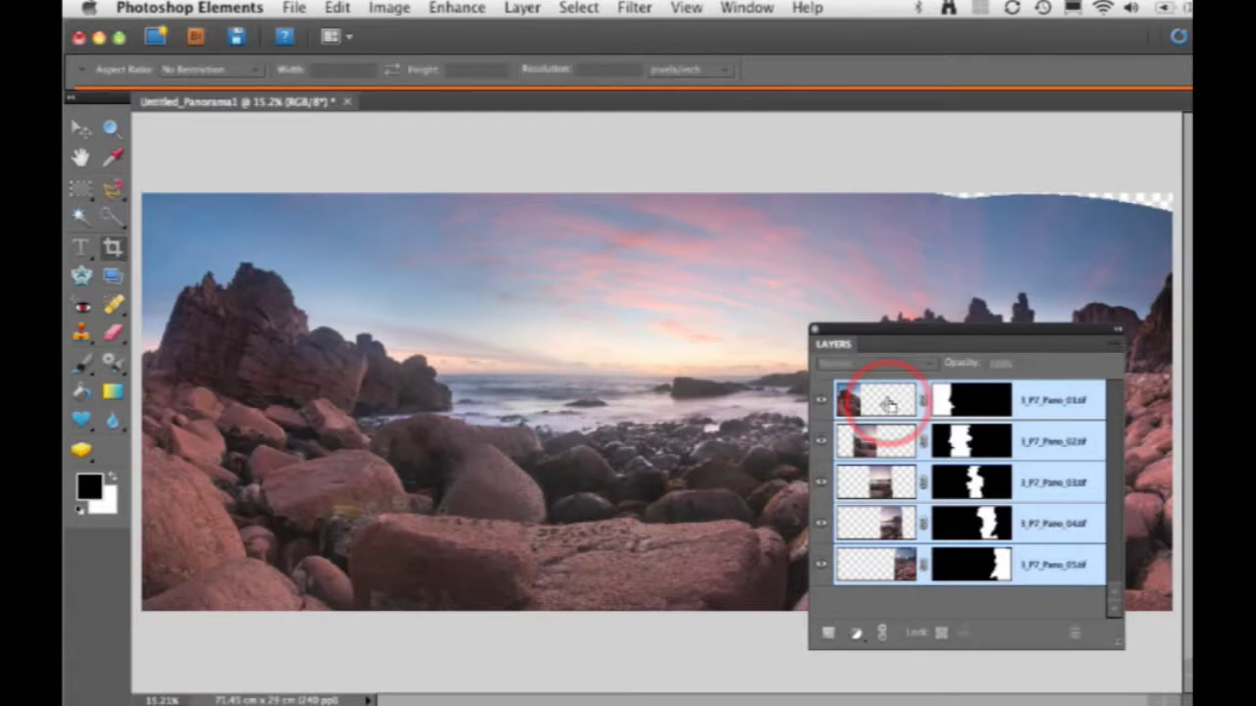
Step: Stamp visible layers into Layer 1, clone sky over the top-right gap on a new layer, and merge down
key(super+alt+shift+e)
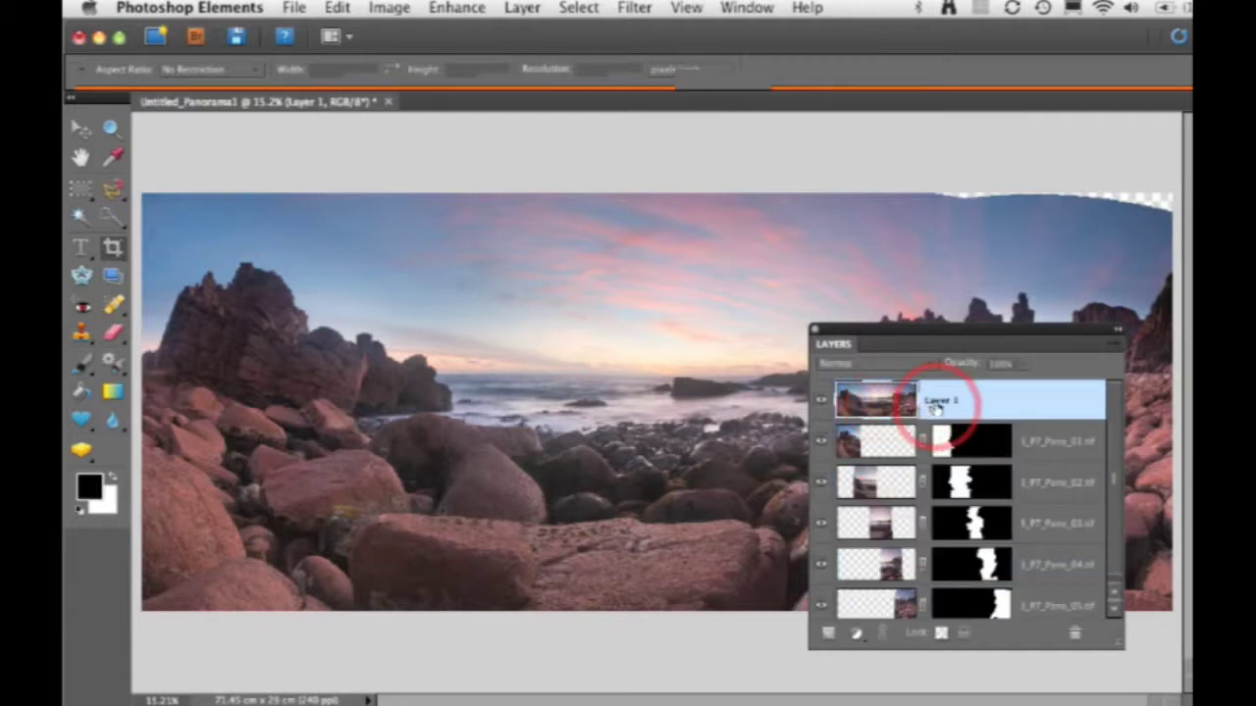
click(829, 635)
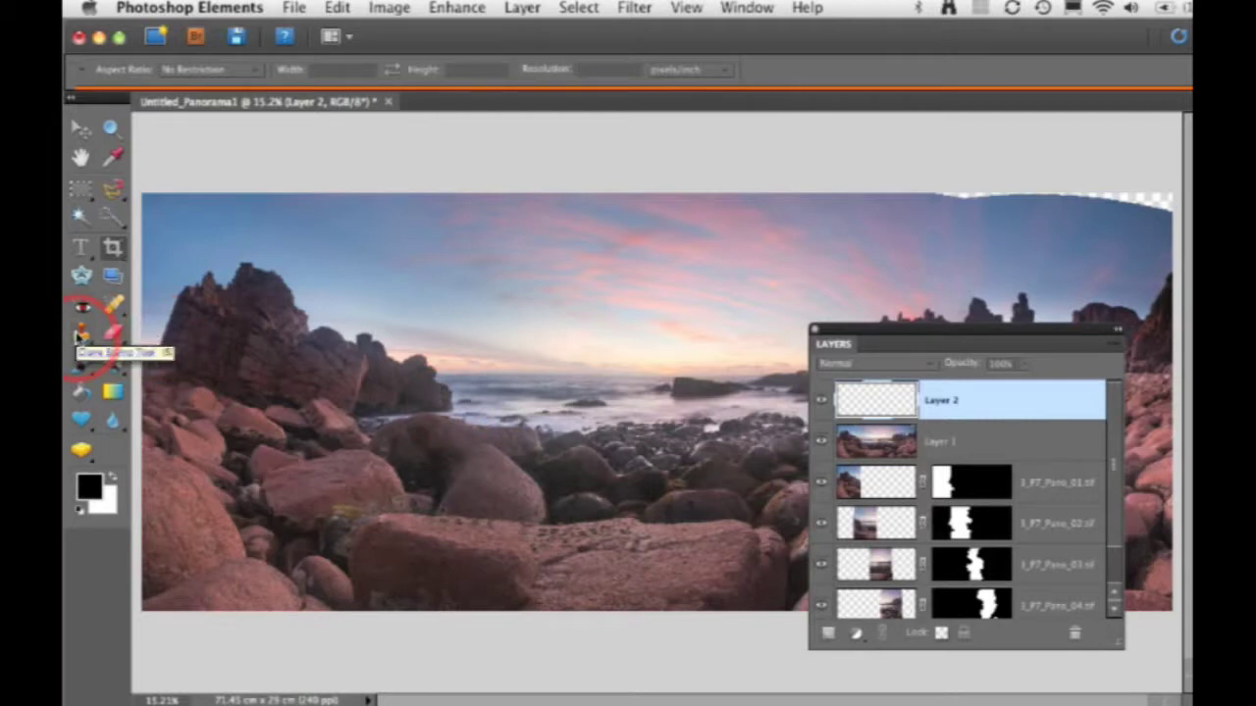
click(81, 337)
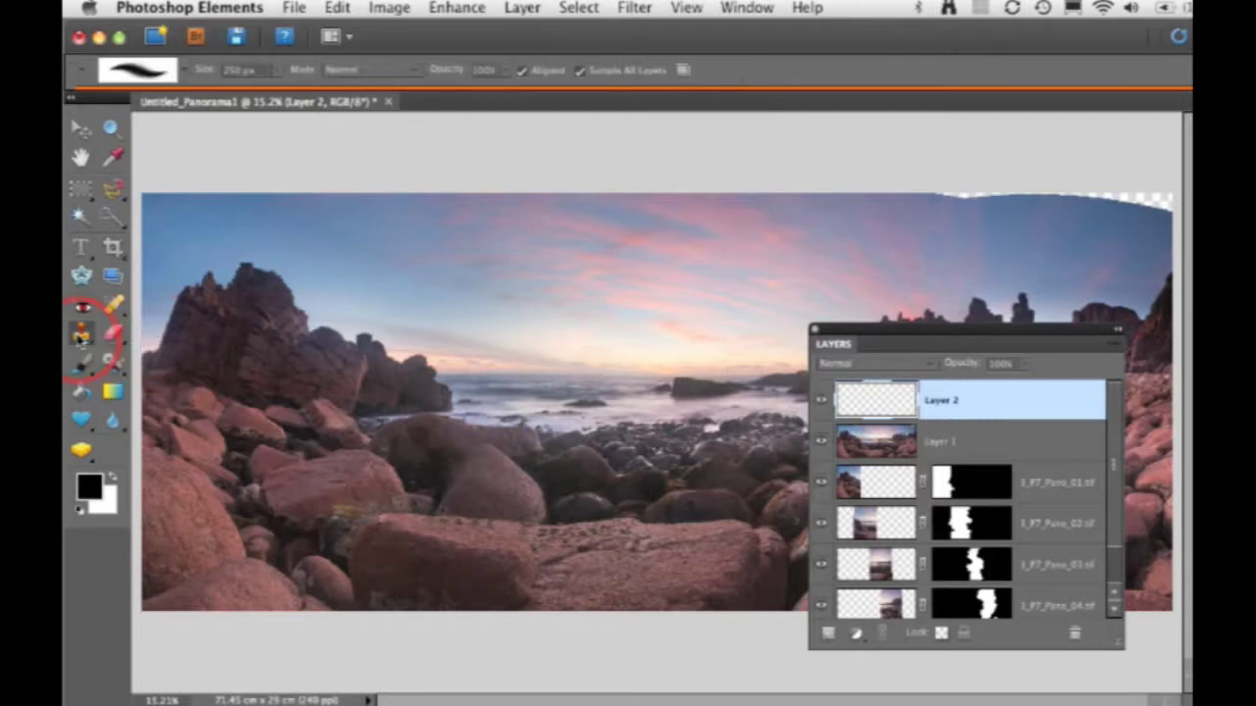
click(578, 75)
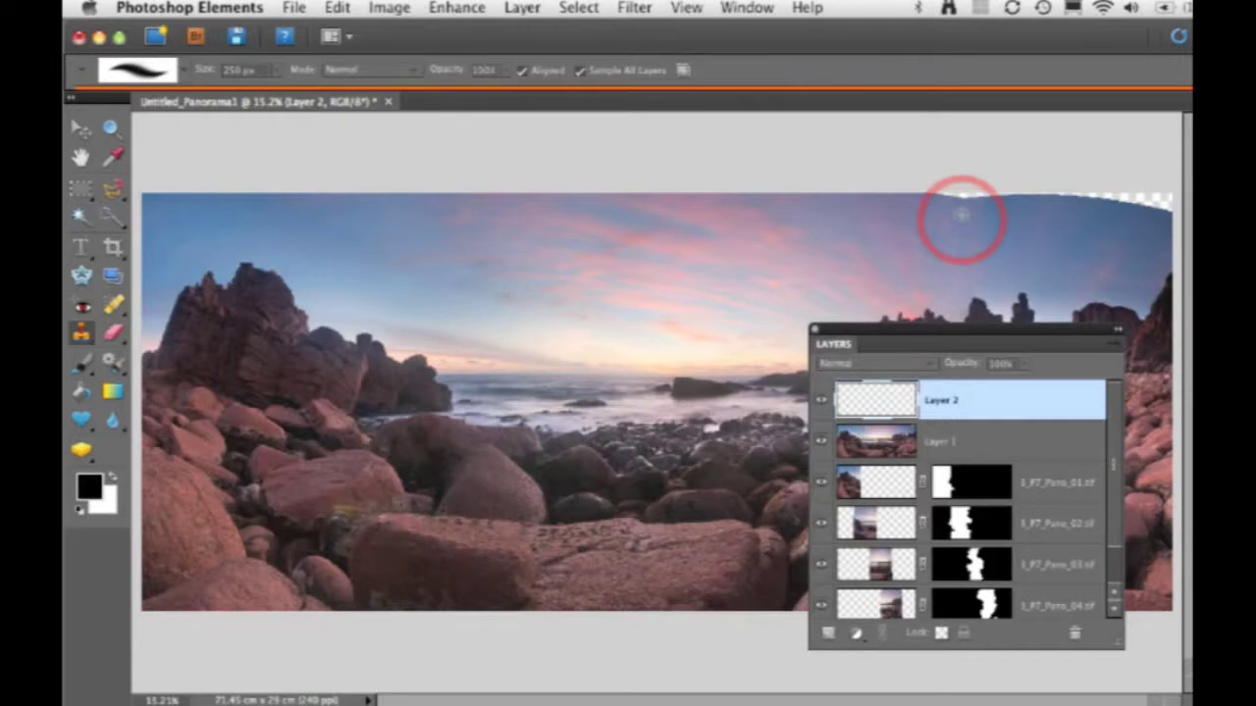
mouse_move(960, 196)
mouse_down()
mouse_move(1071, 187)
mouse_move(1086, 191)
mouse_move(1086, 211)
mouse_move(1097, 203)
mouse_move(1110, 220)
mouse_move(1162, 213)
mouse_up()
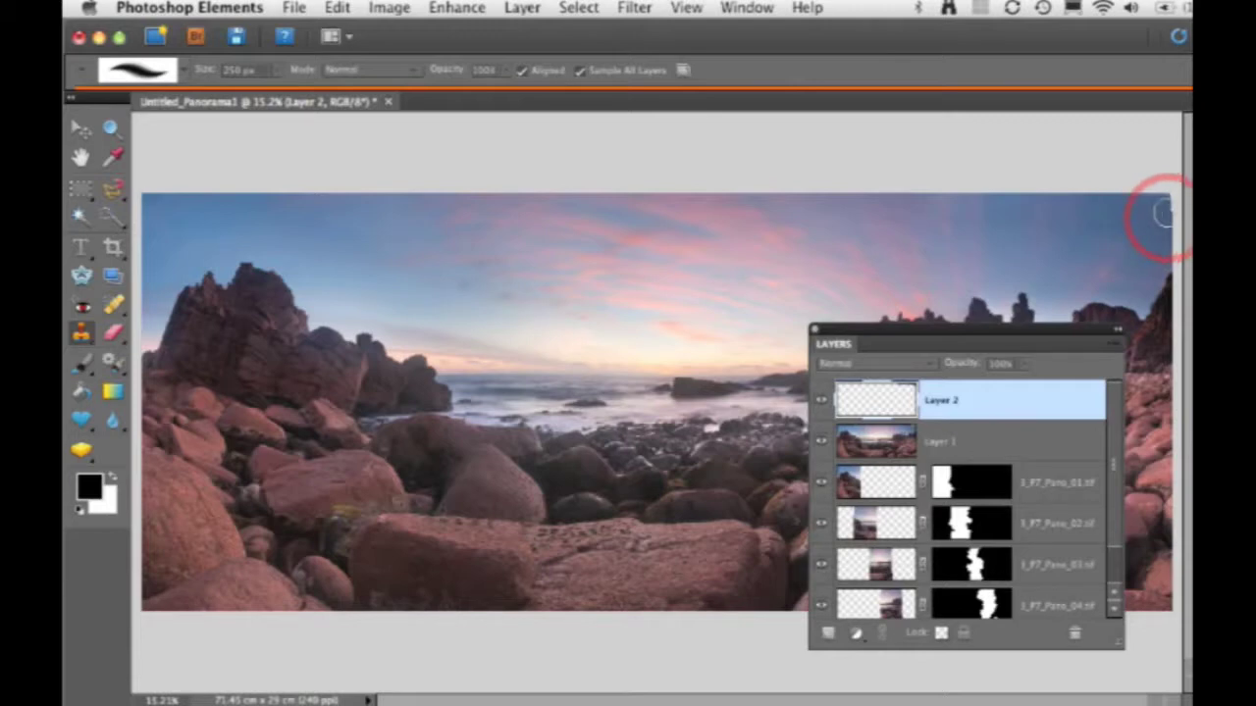
click(1107, 350)
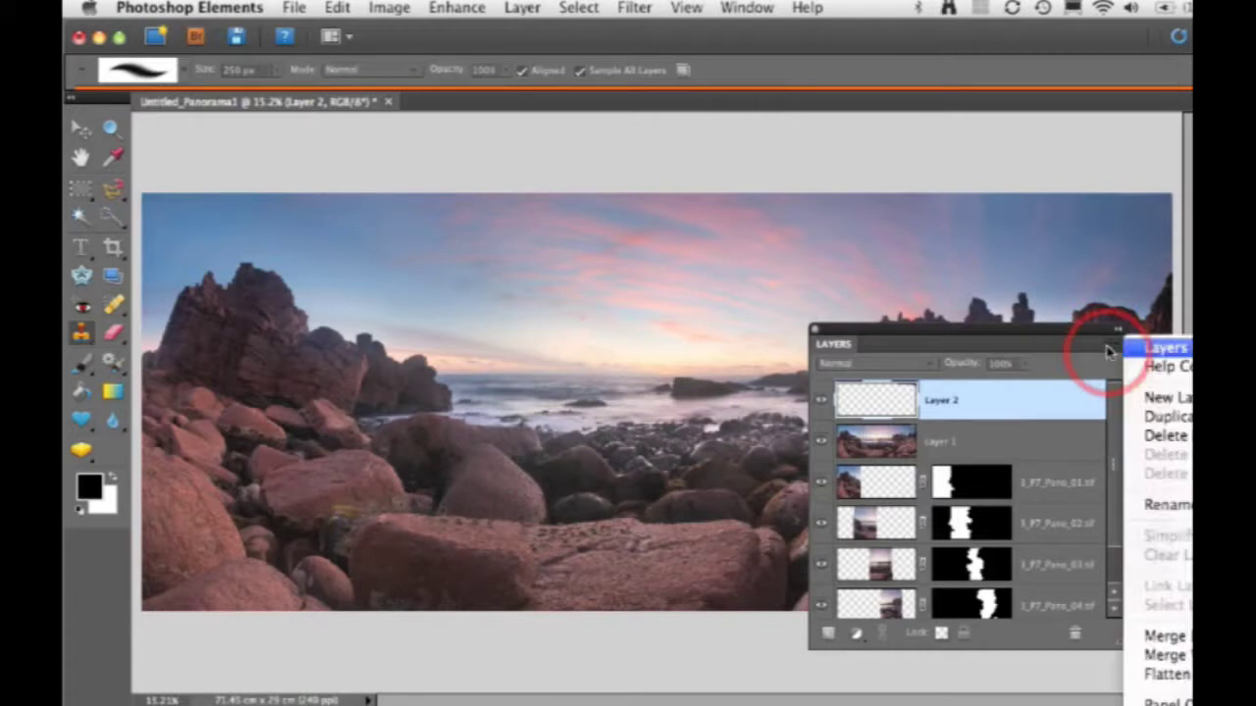
click(1149, 636)
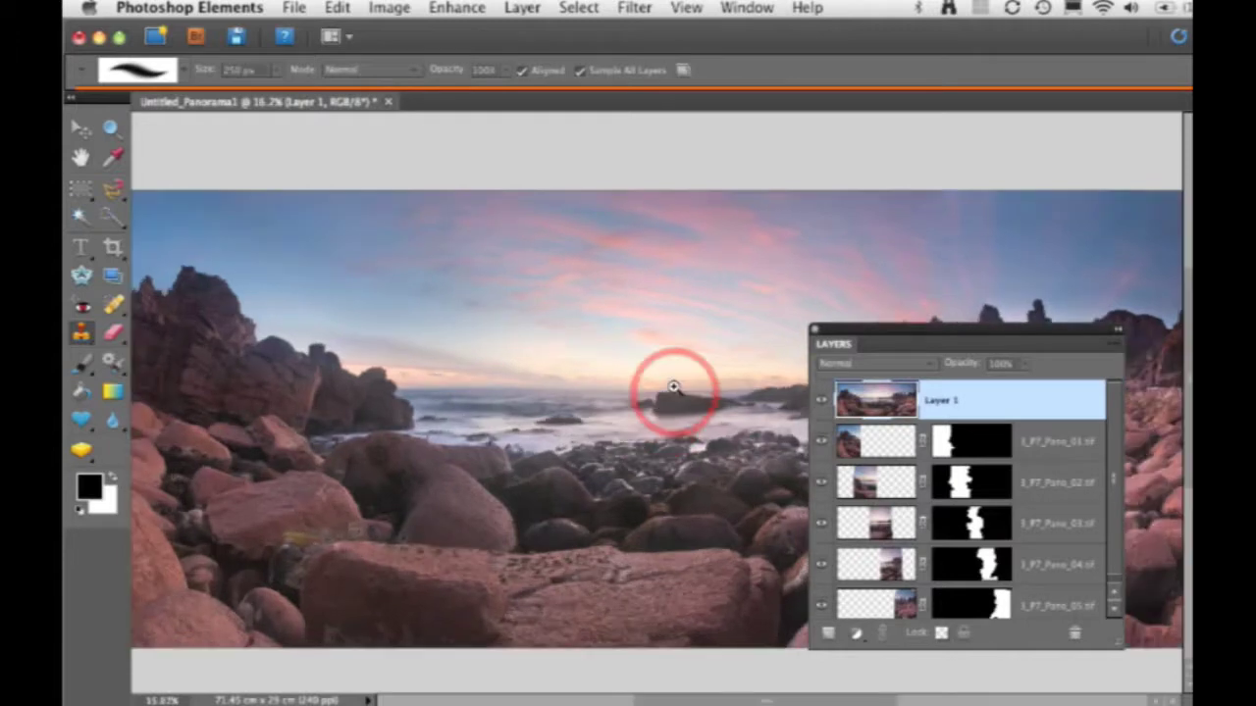
Step: Zoom the view from 15.2% to 25% on the sea horizon
key(ctrl+equal)
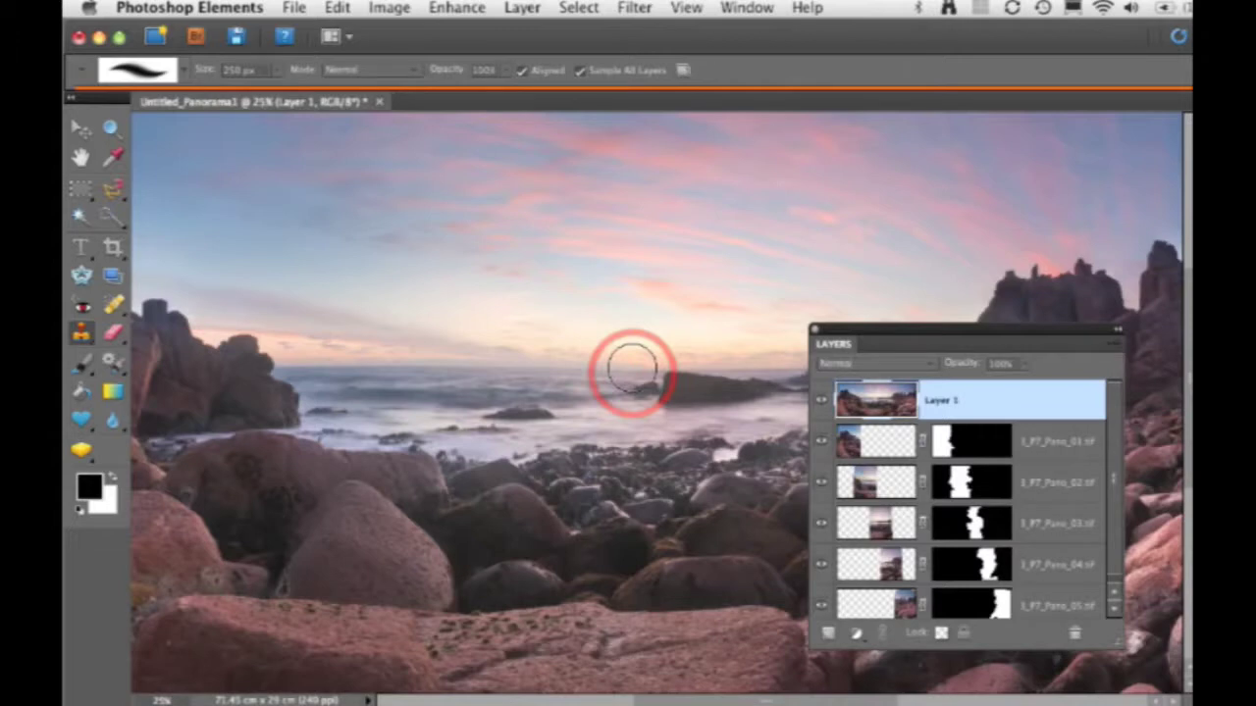
Step: Draw a rectangular marquee around the sea horizon and collapse the Layers panel out of the way
click(83, 191)
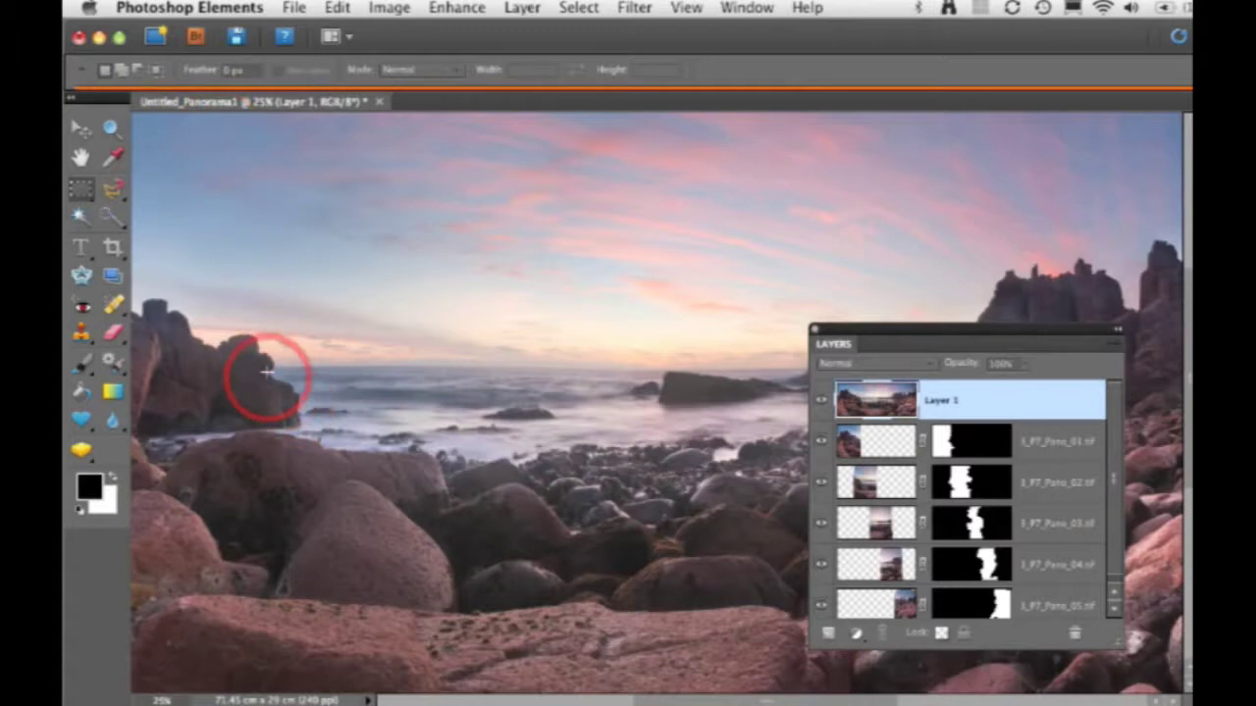
drag(267, 372, 919, 482)
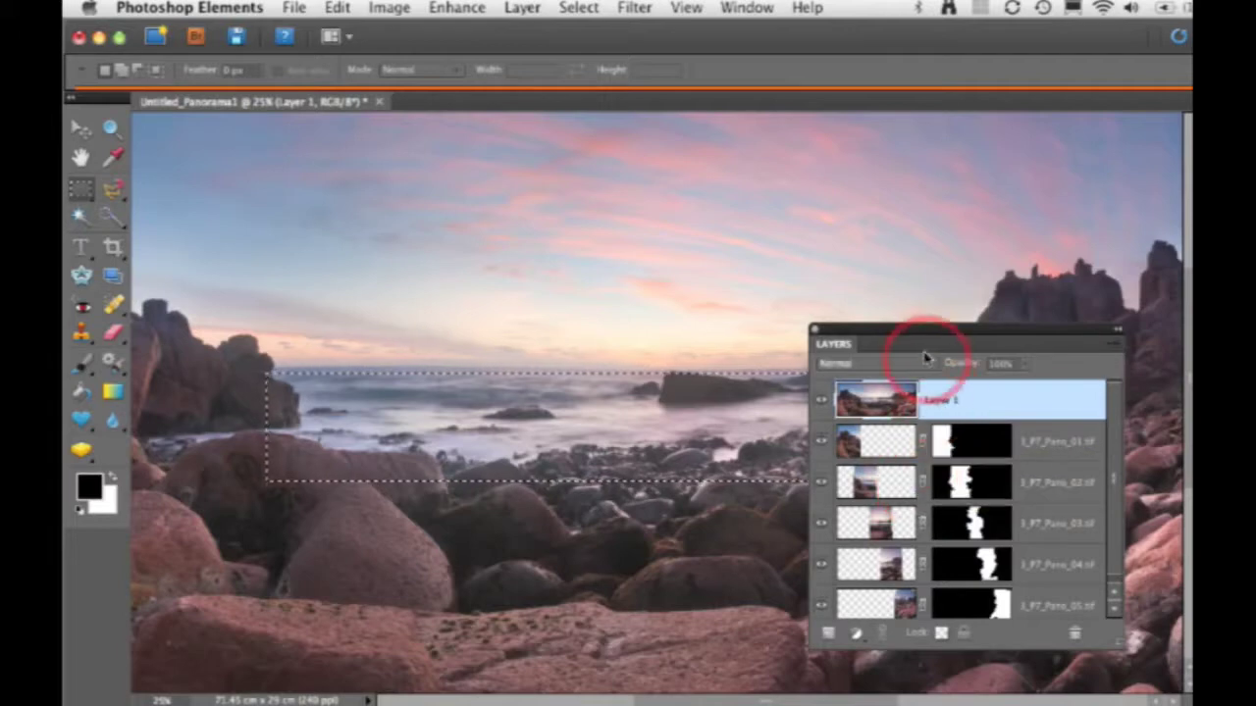
click(1118, 336)
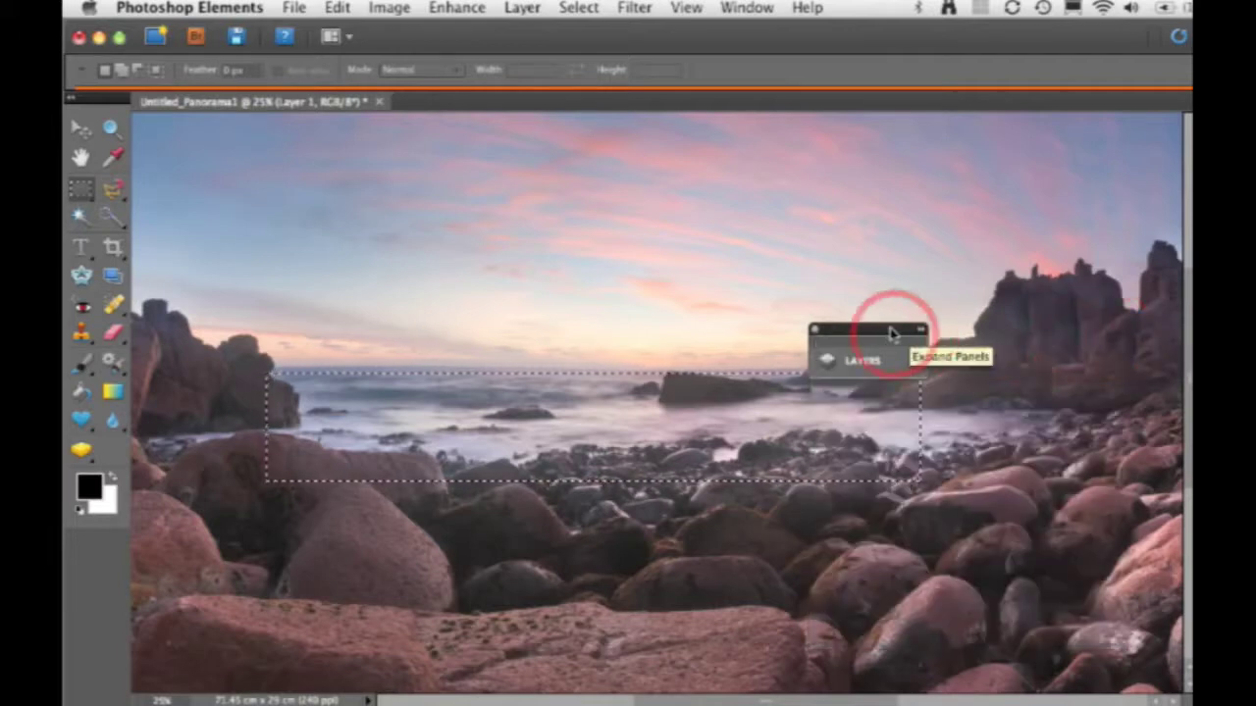
drag(886, 336, 1012, 227)
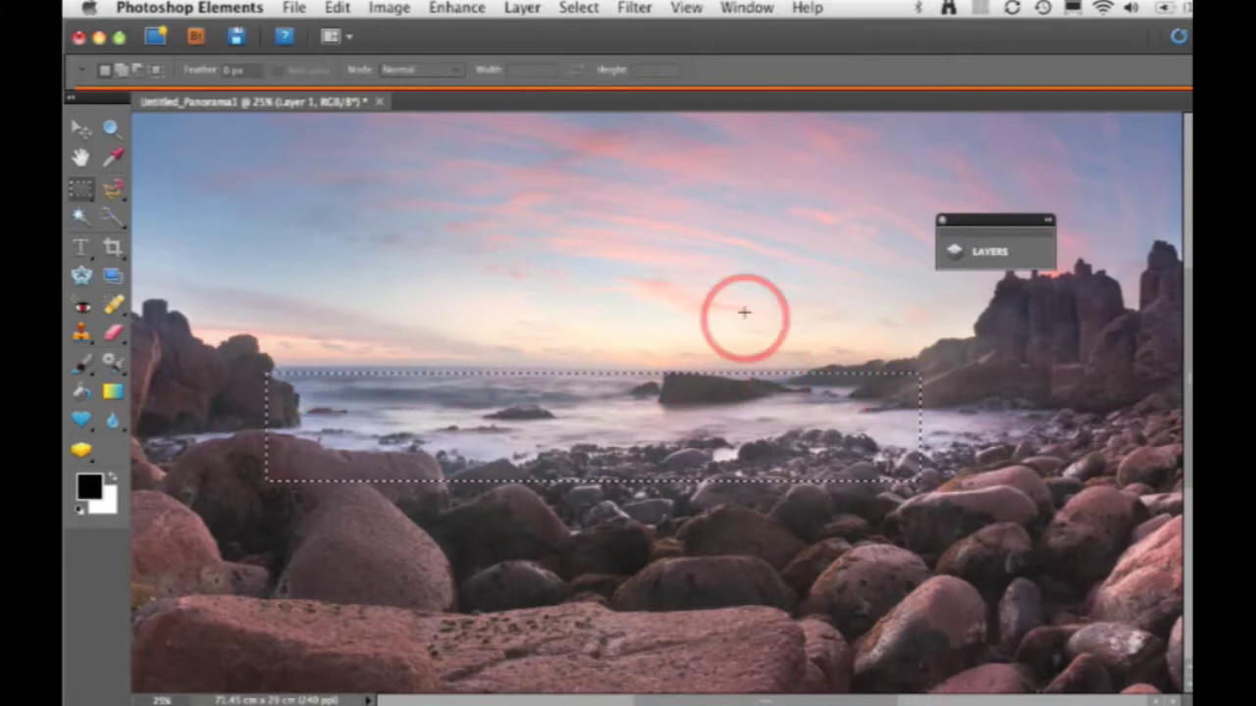
Step: Invert the selection so everything except the horizon band is selected
click(577, 8)
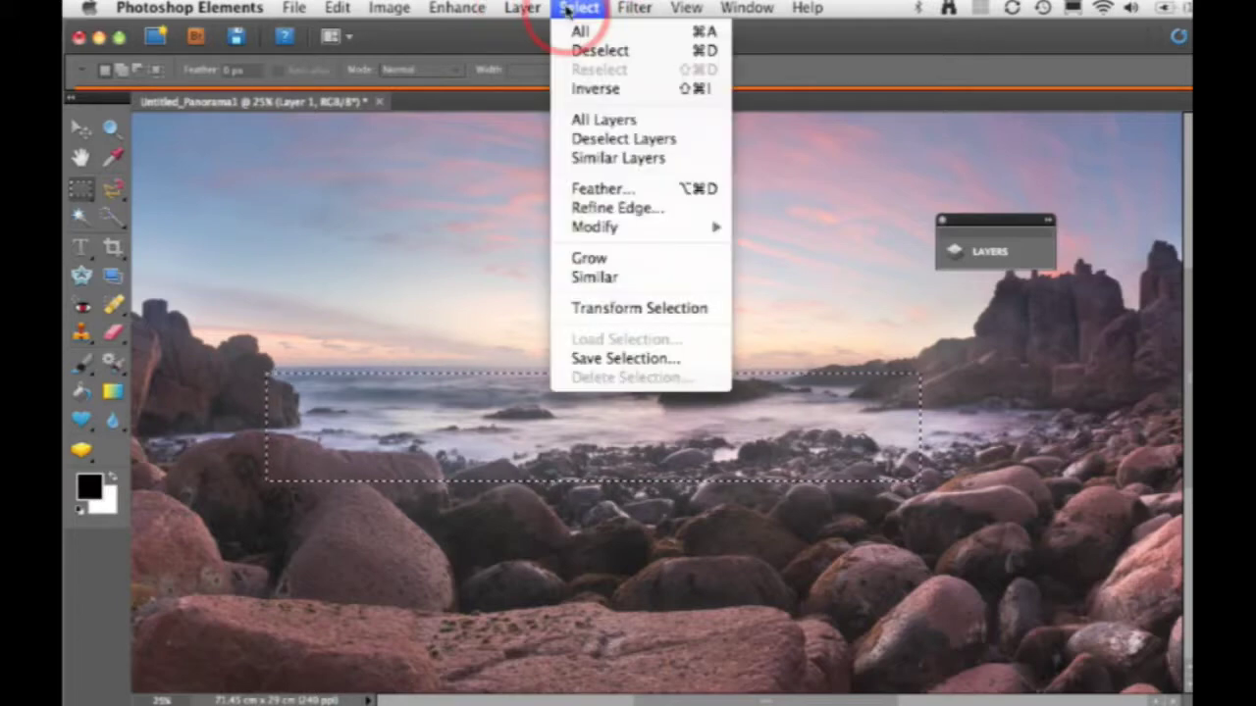
click(592, 89)
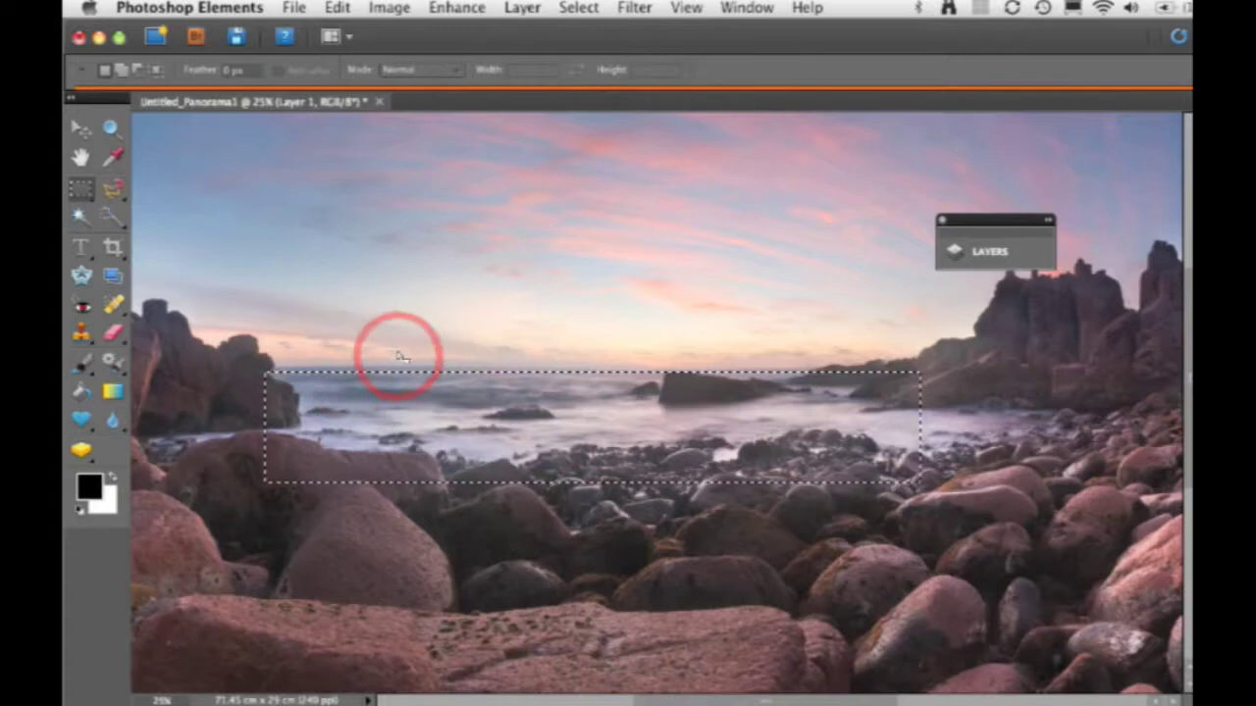
click(639, 7)
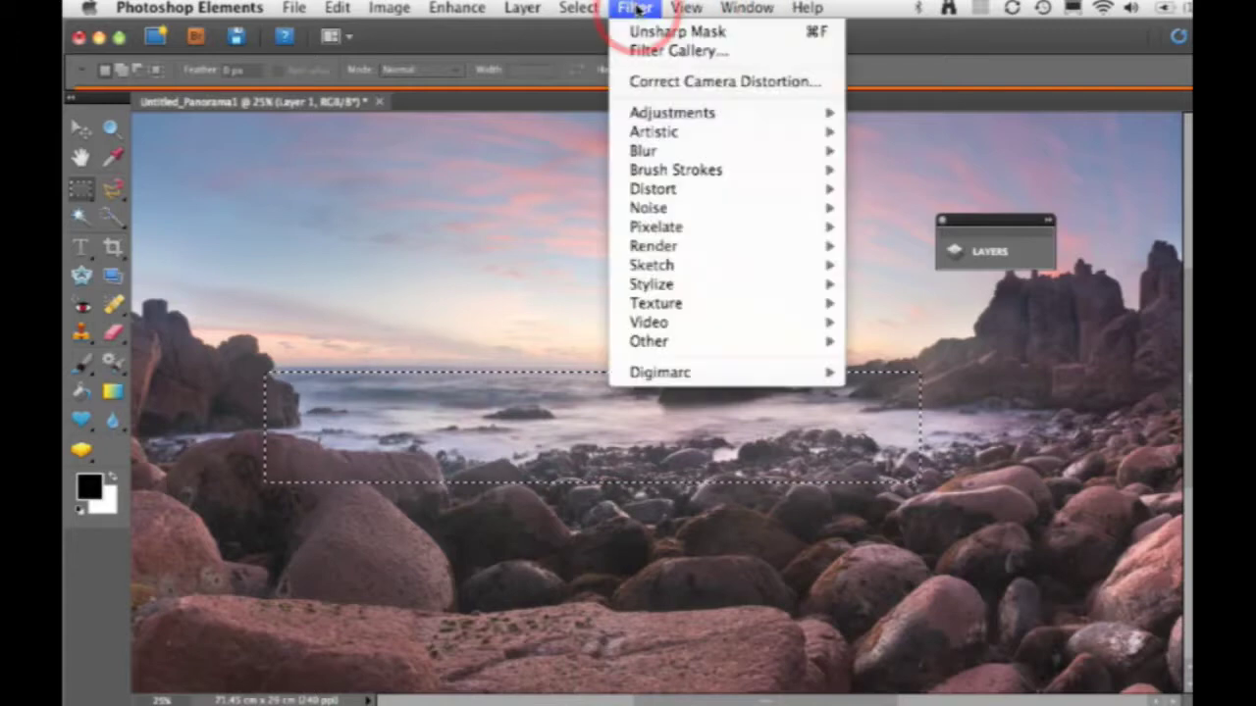
Step: Open Liquify with the horizon strip frozen, preview at 50%, brush size 412 and pressure 20
mouse_move(652, 188)
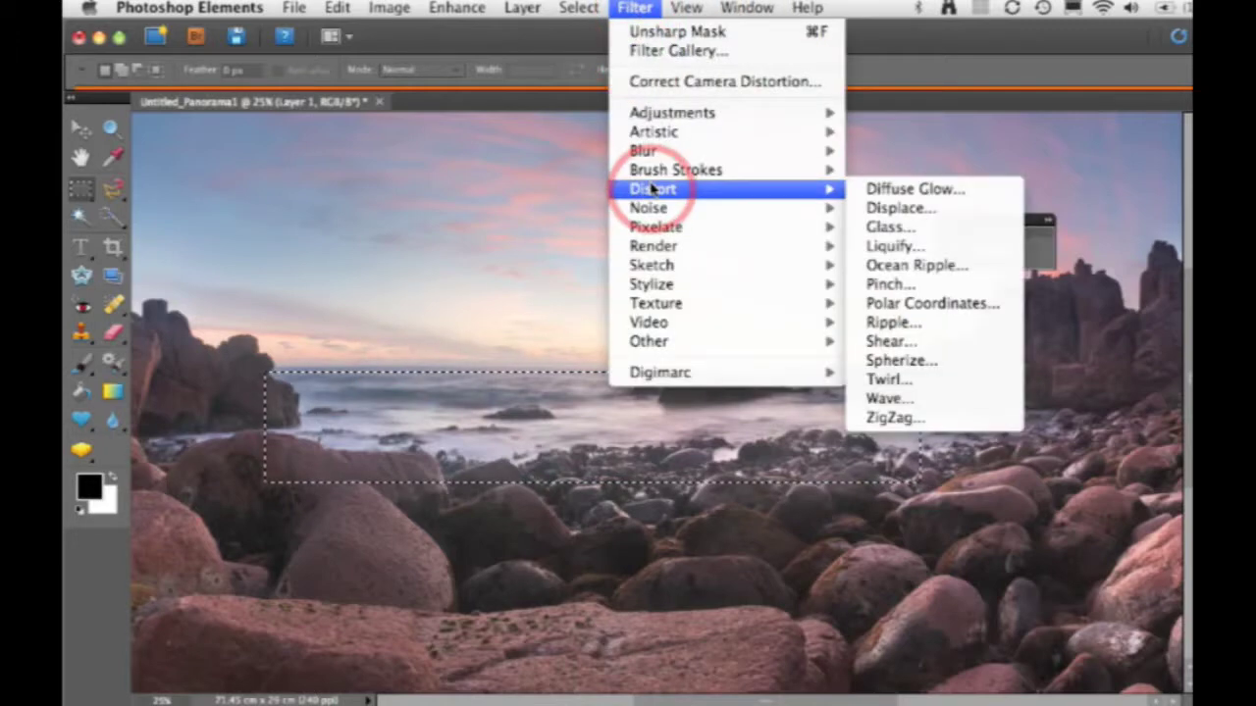
click(891, 246)
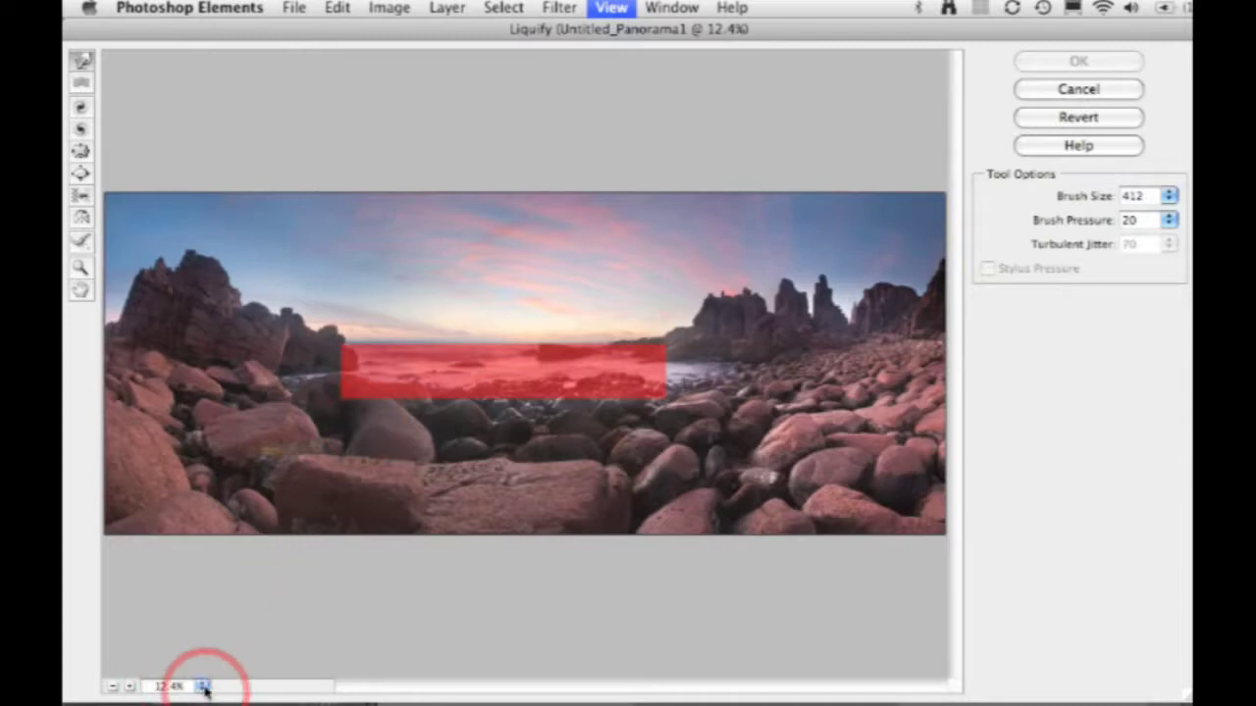
drag(203, 689, 181, 382)
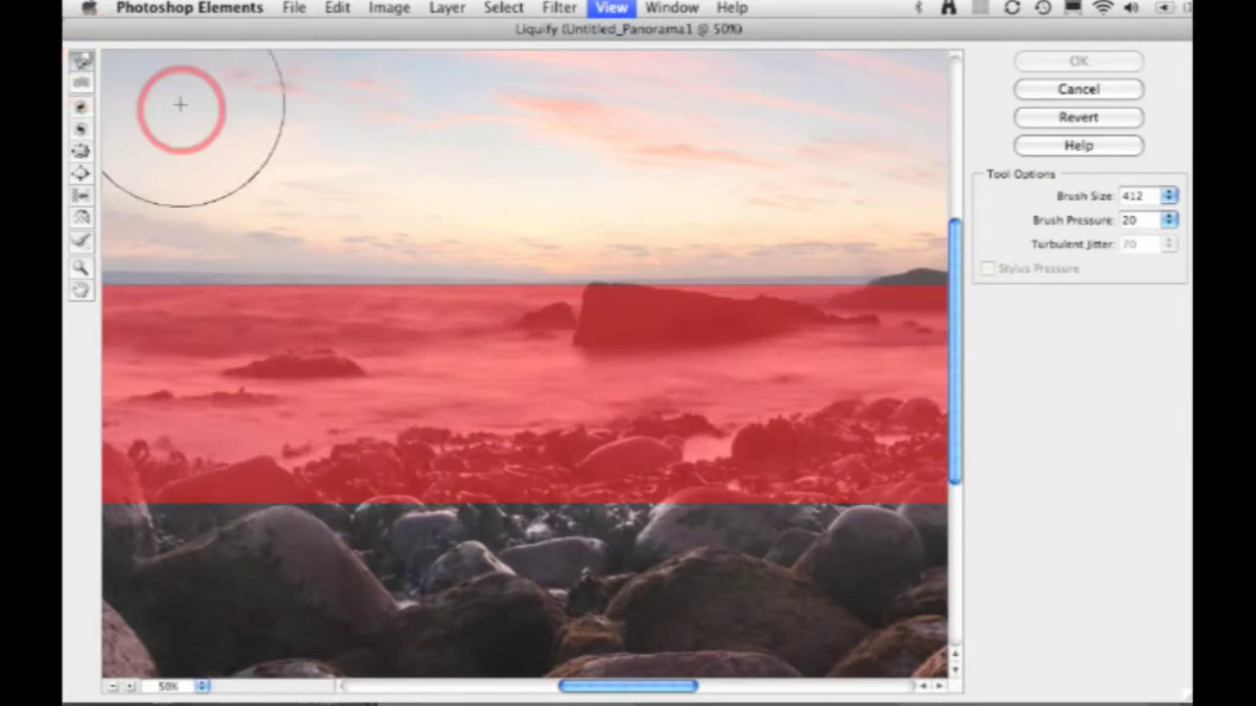
mouse_move(330, 323)
mouse_down()
mouse_move(449, 344)
mouse_move(693, 353)
mouse_up()
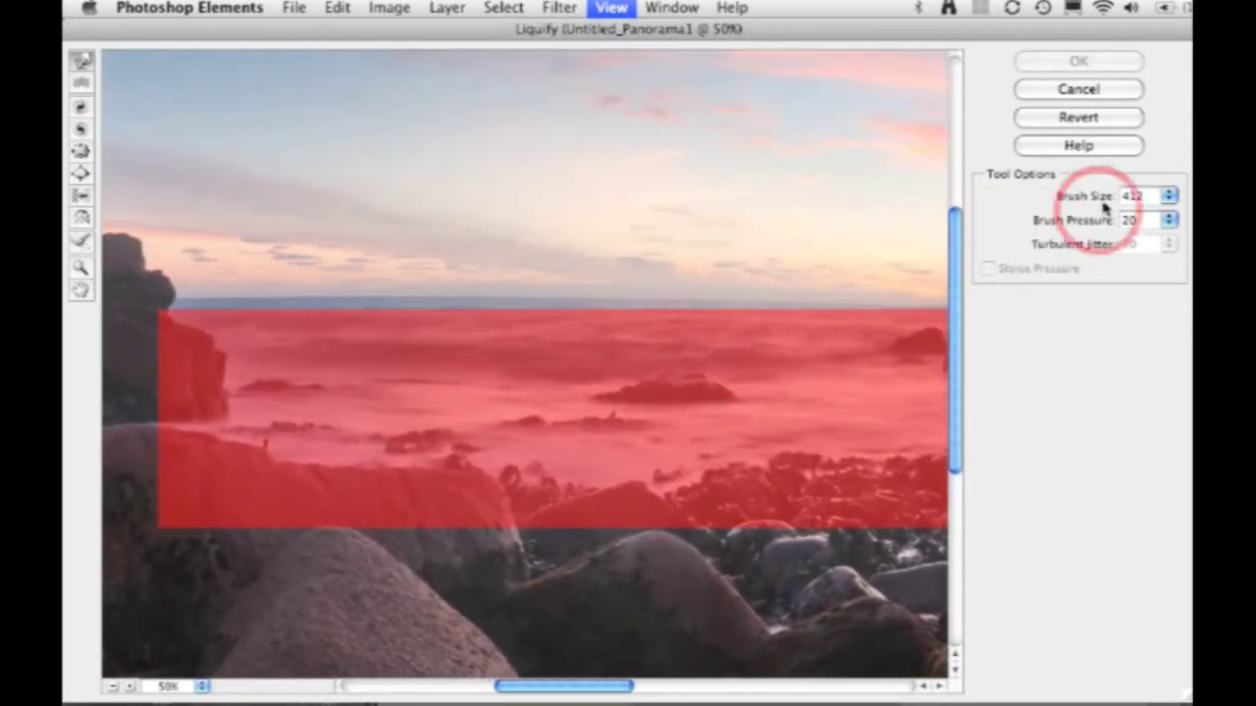
click(1169, 199)
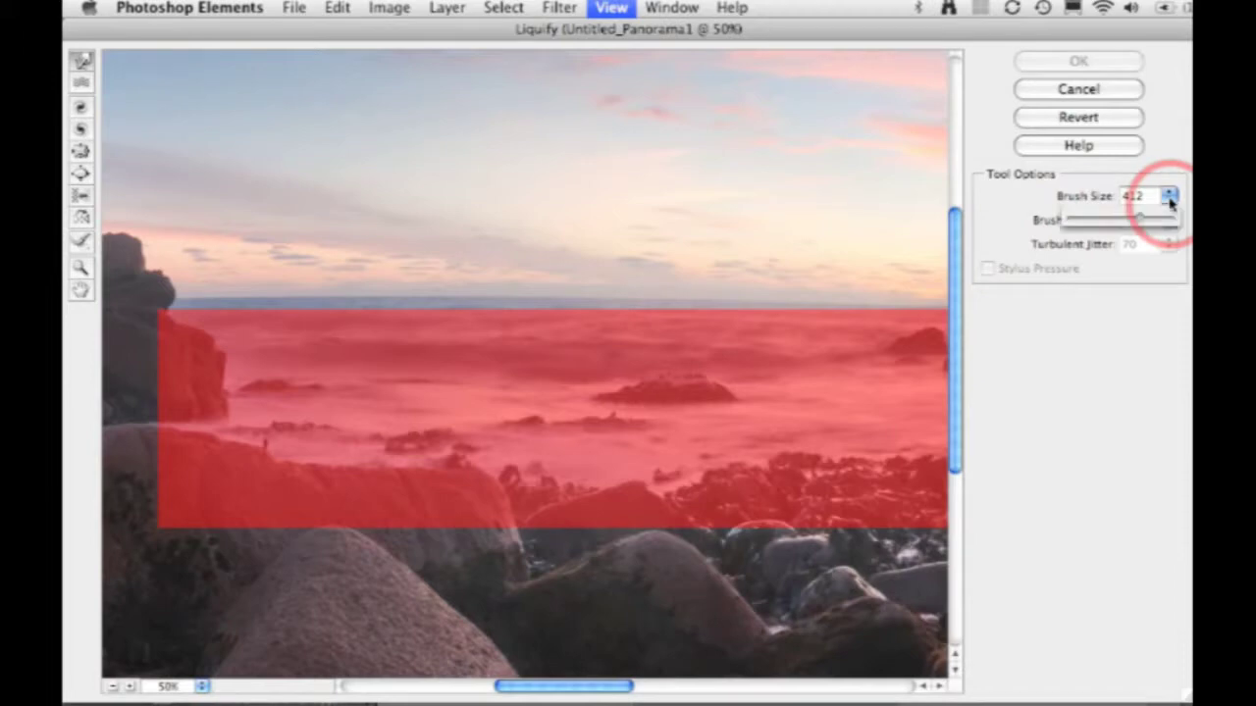
click(1029, 206)
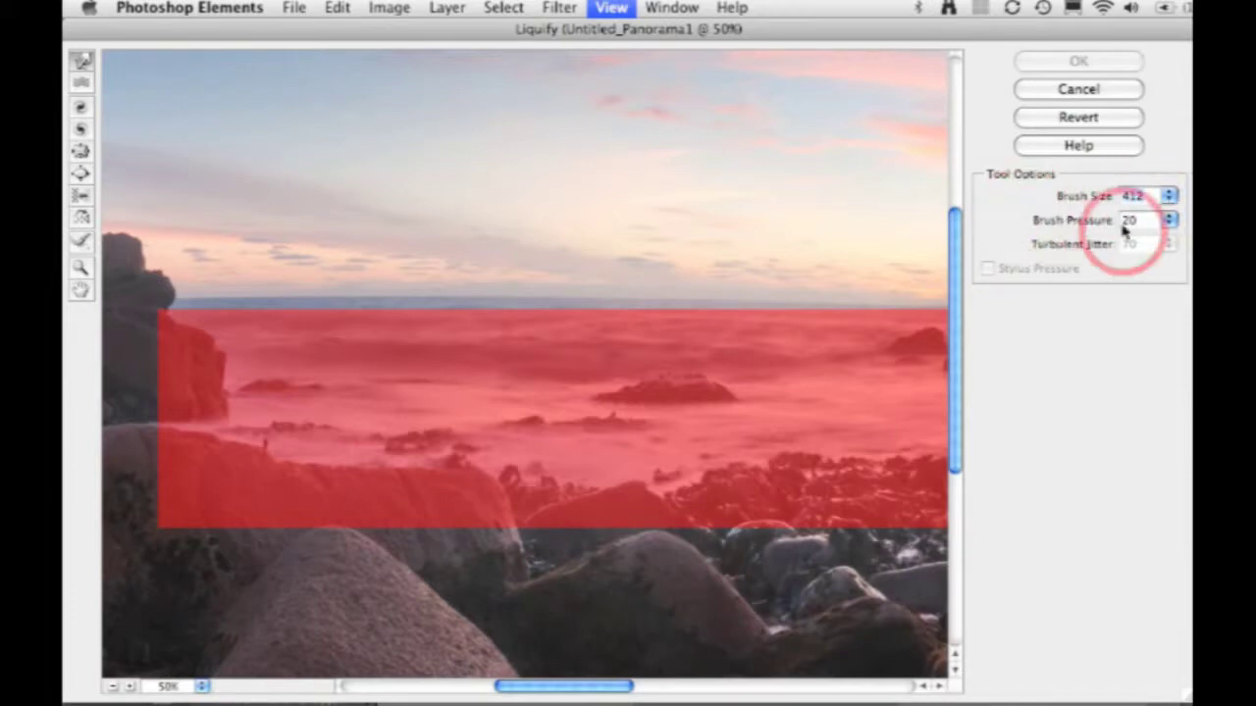
key(Tab)
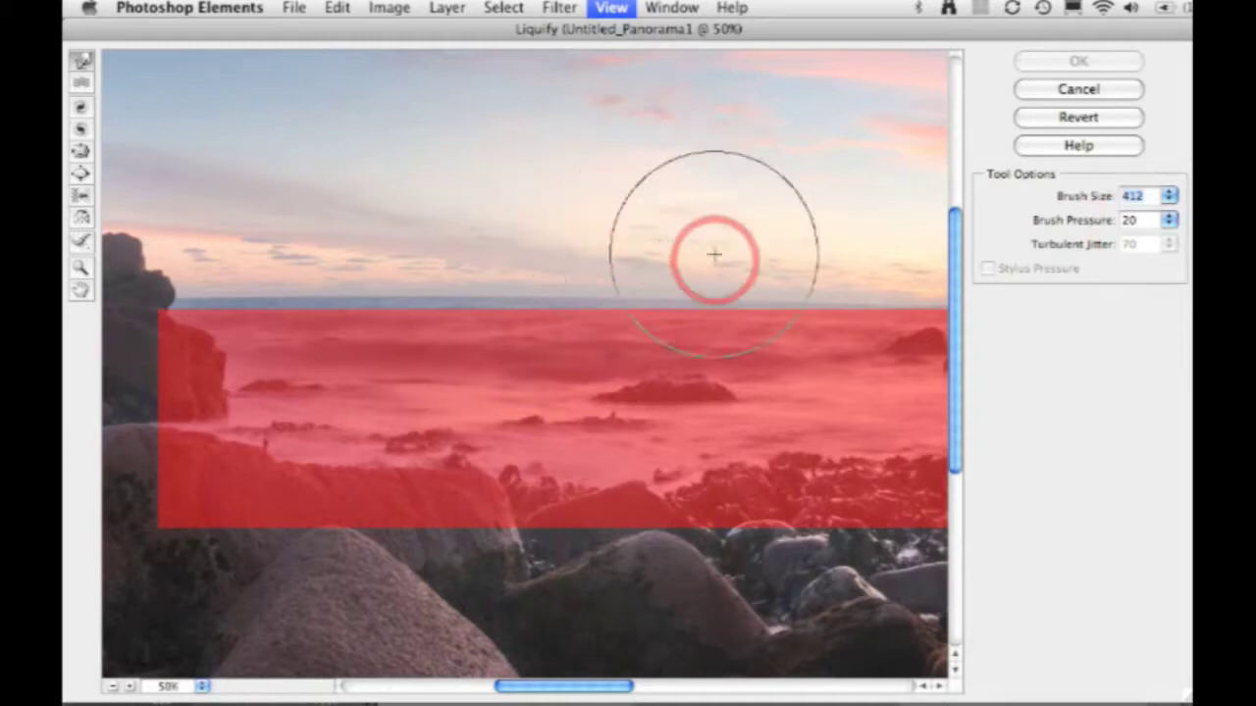
Step: Forward-warp the sky just above the horizon, check the left side, and apply the Liquify warp
click(845, 249)
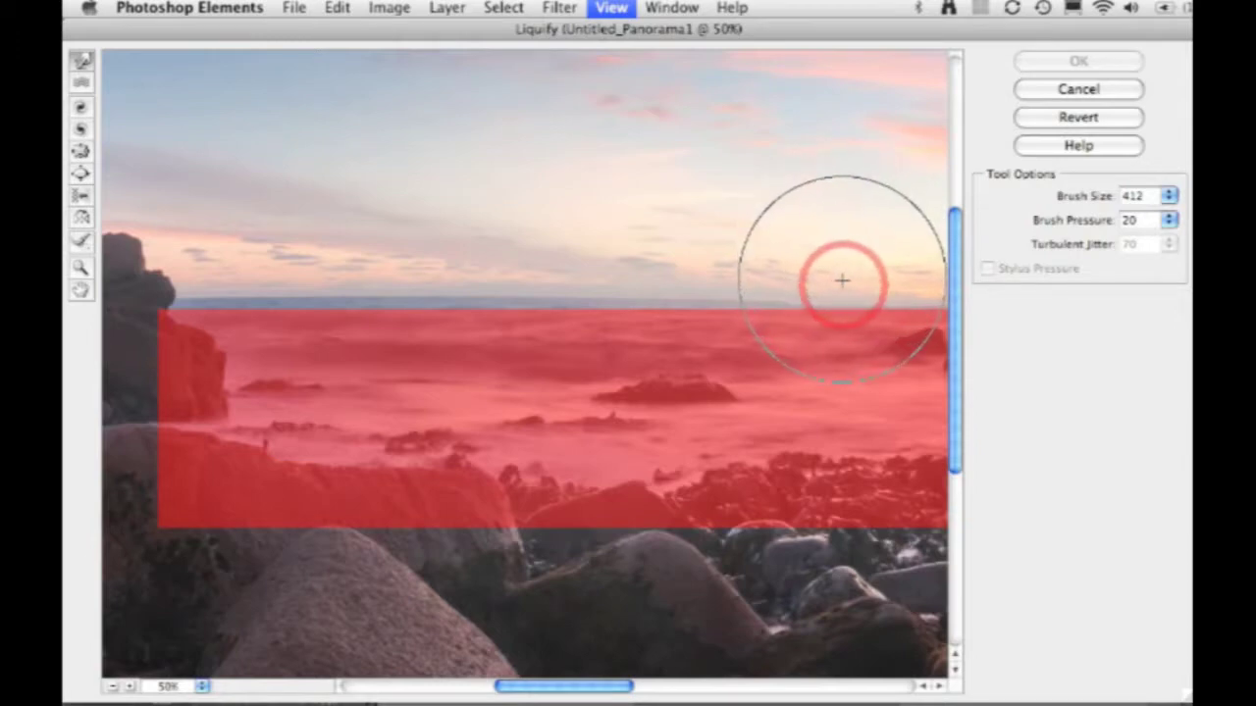
drag(841, 278, 879, 265)
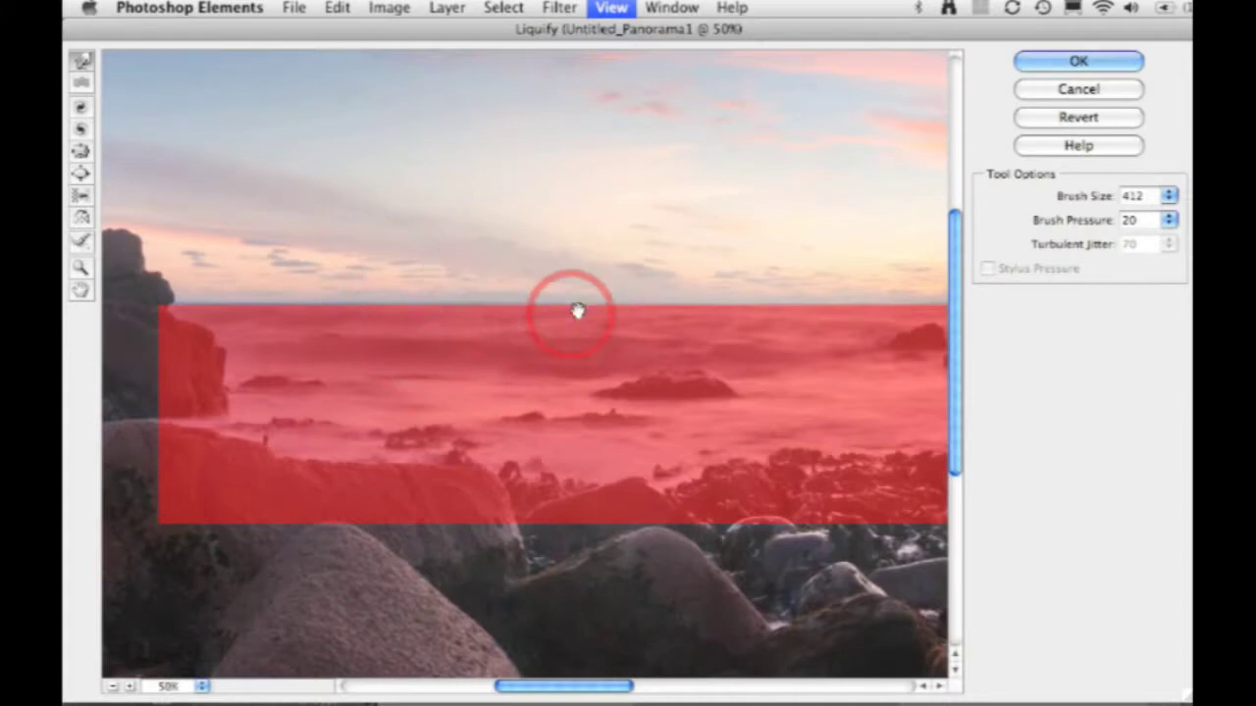
drag(775, 327, 478, 355)
drag(611, 367, 441, 373)
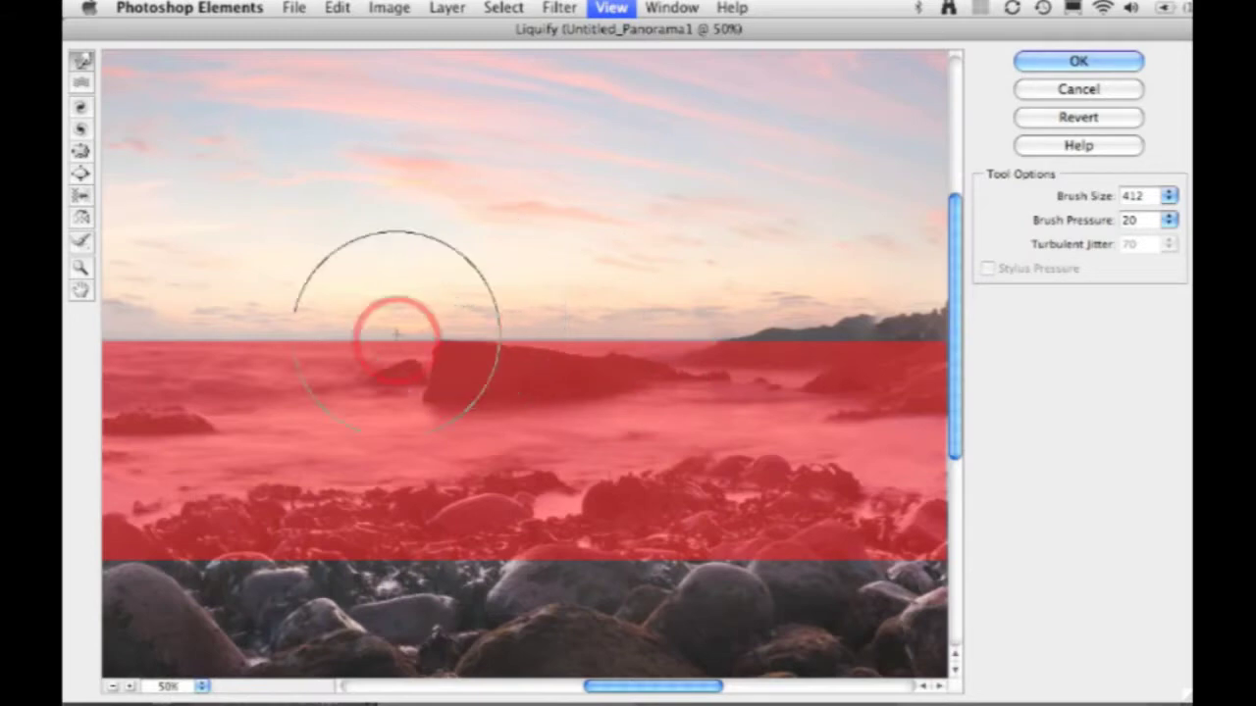
mouse_move(381, 373)
mouse_down()
mouse_move(513, 401)
mouse_move(742, 385)
mouse_up()
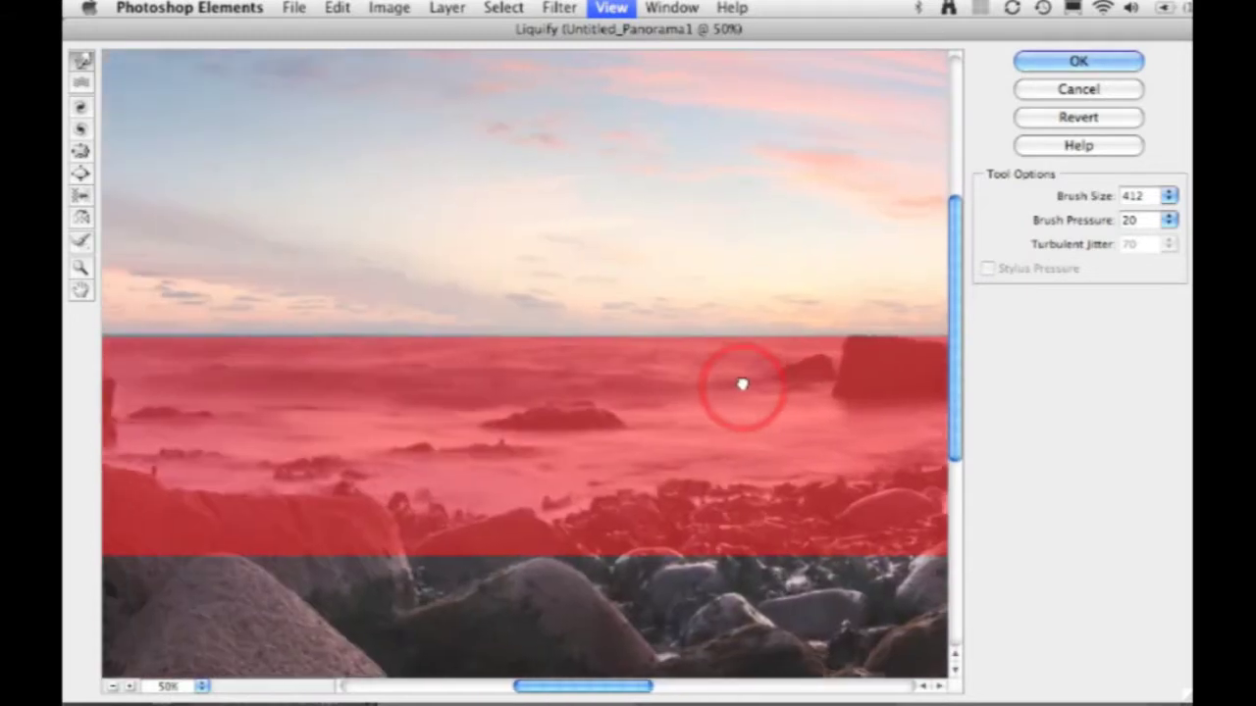
drag(258, 400, 356, 412)
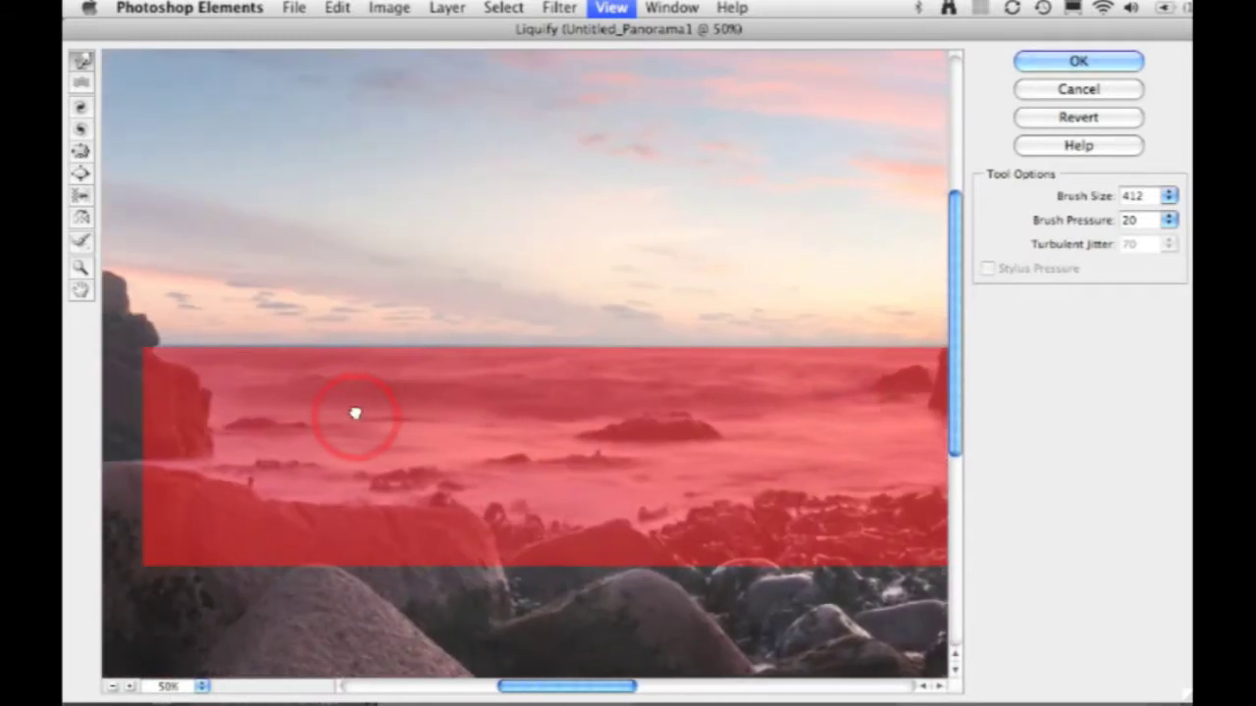
click(1063, 64)
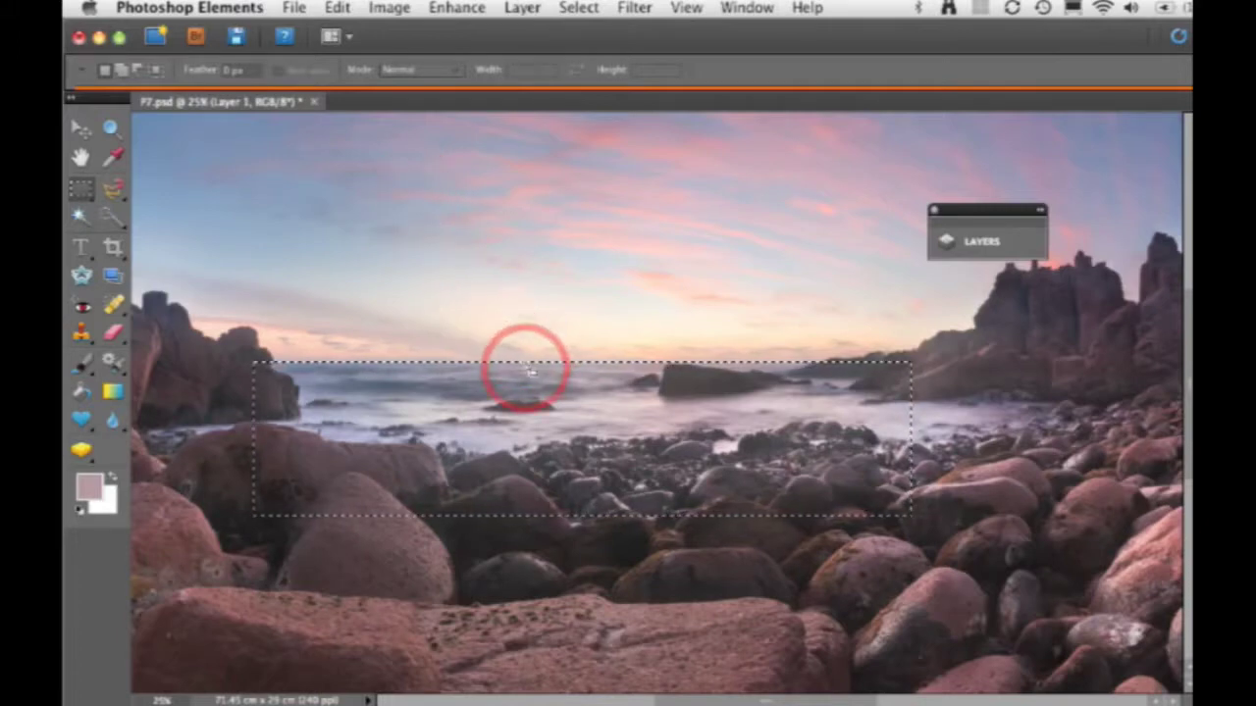
Step: Hide and then reshow the horizon selection outline via the View menu
click(686, 11)
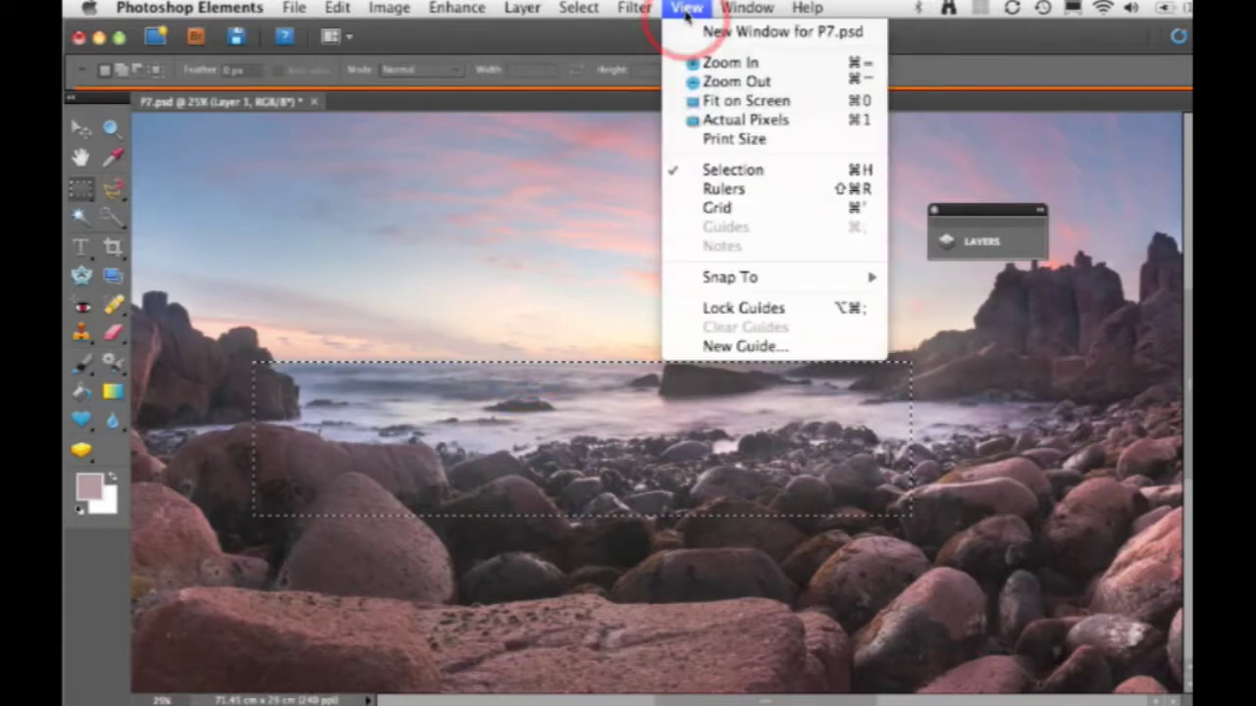
click(720, 170)
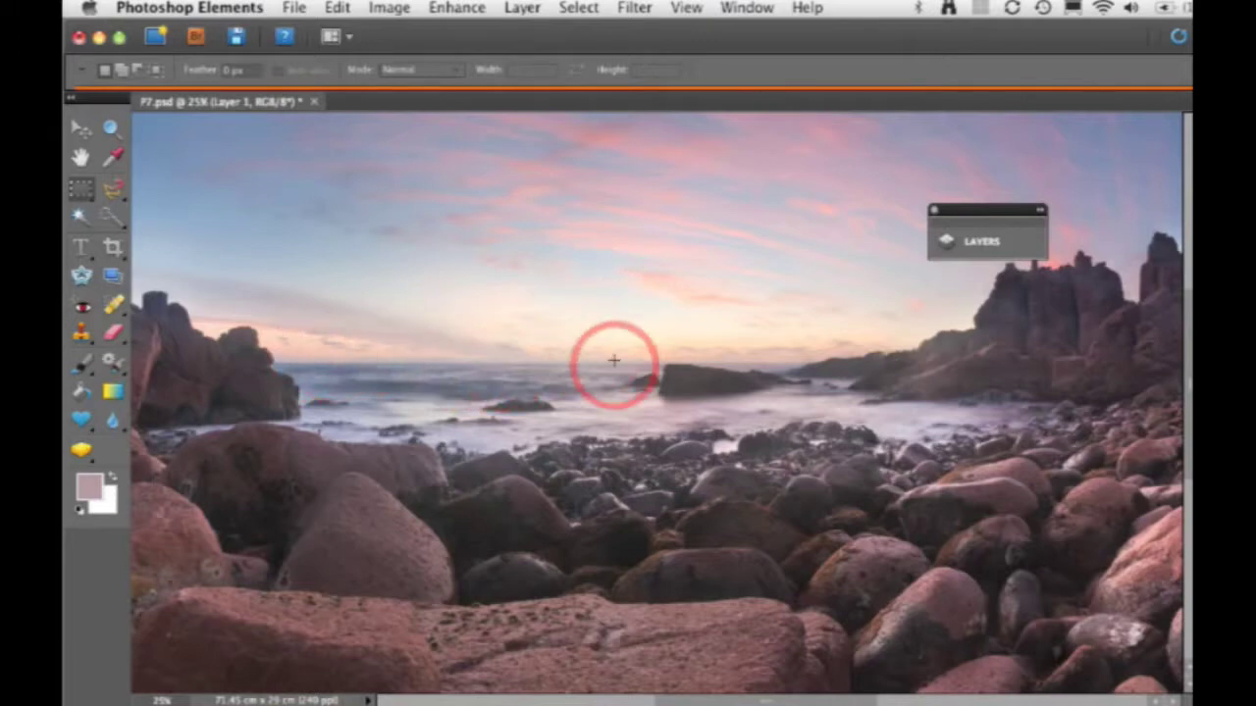
click(686, 10)
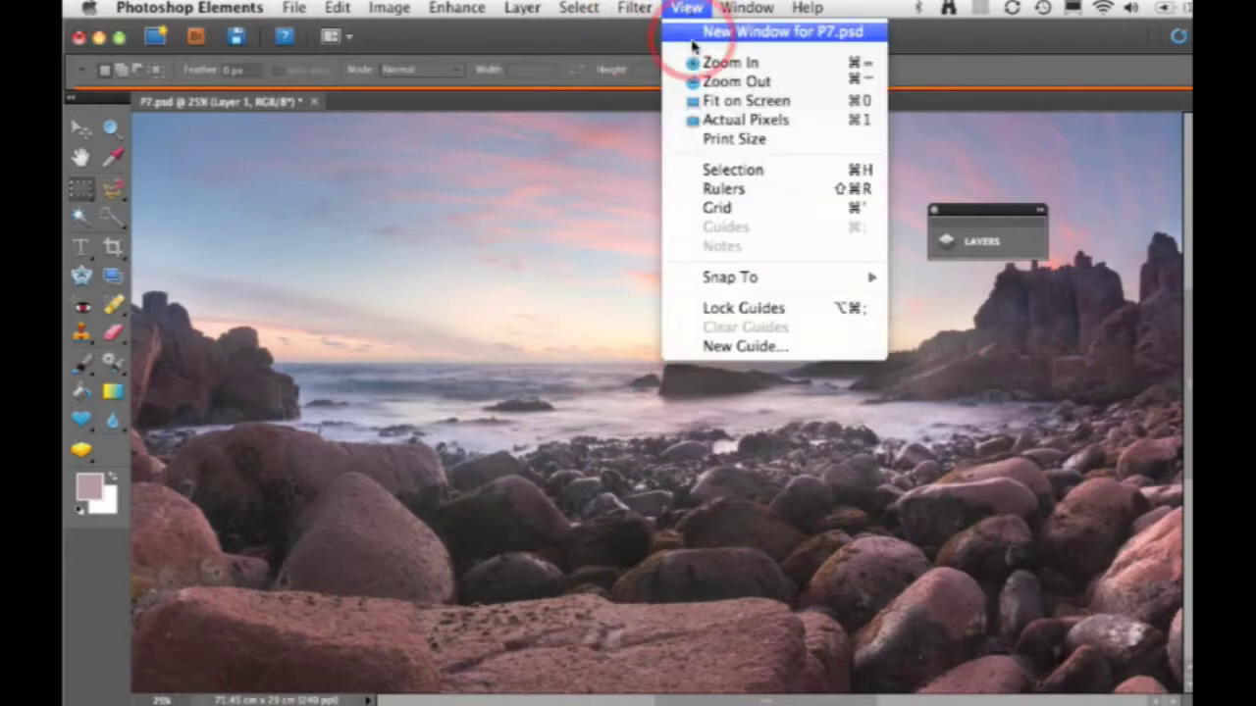
click(721, 168)
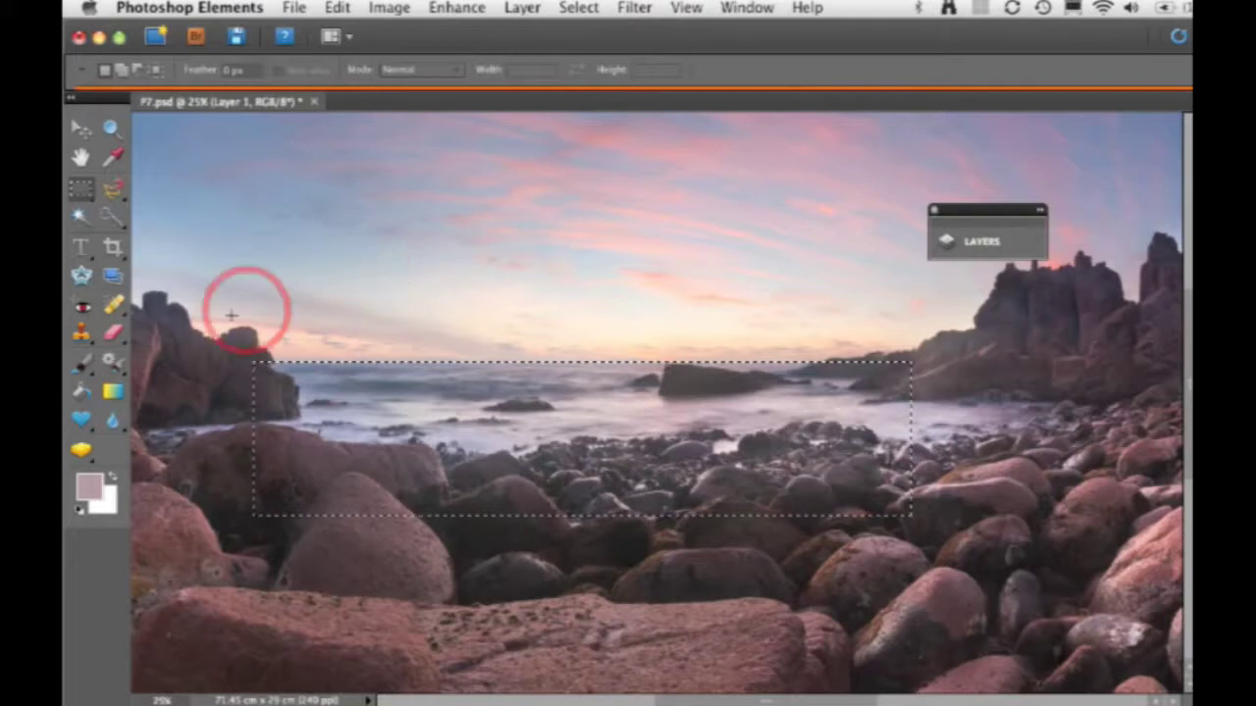
Step: Pick the Blur tool and deselect the rectangular horizon selection
click(113, 422)
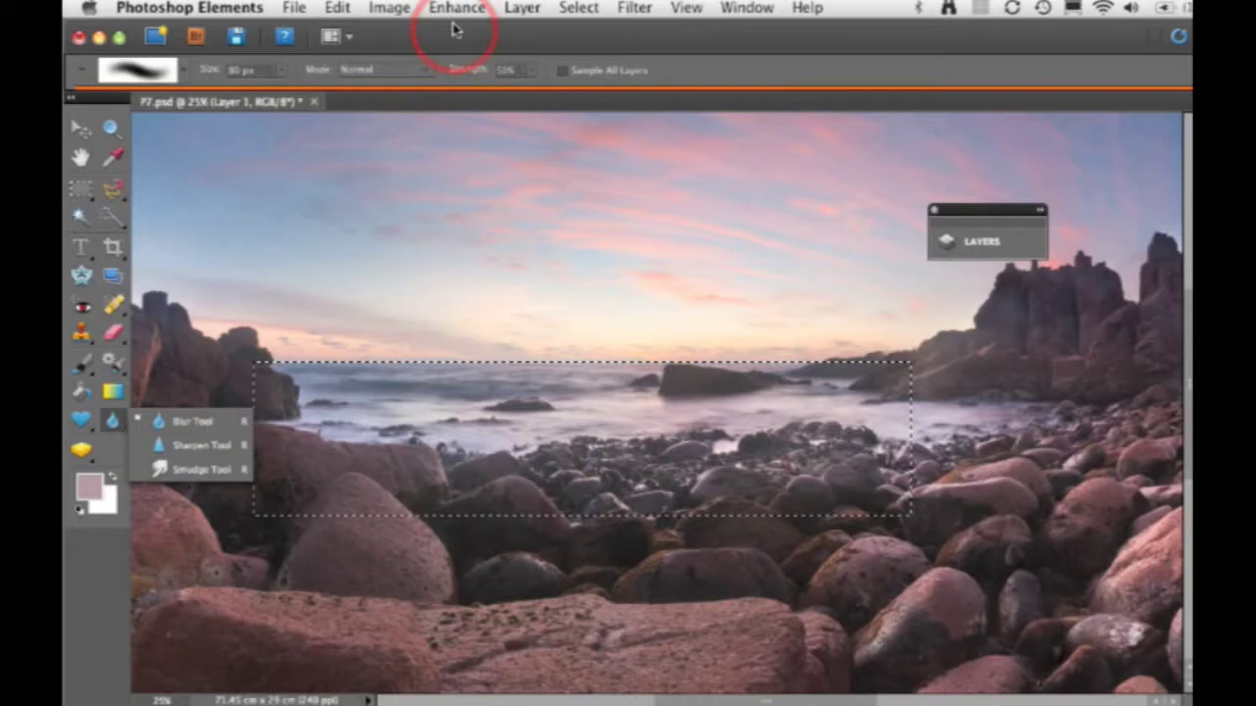
click(574, 8)
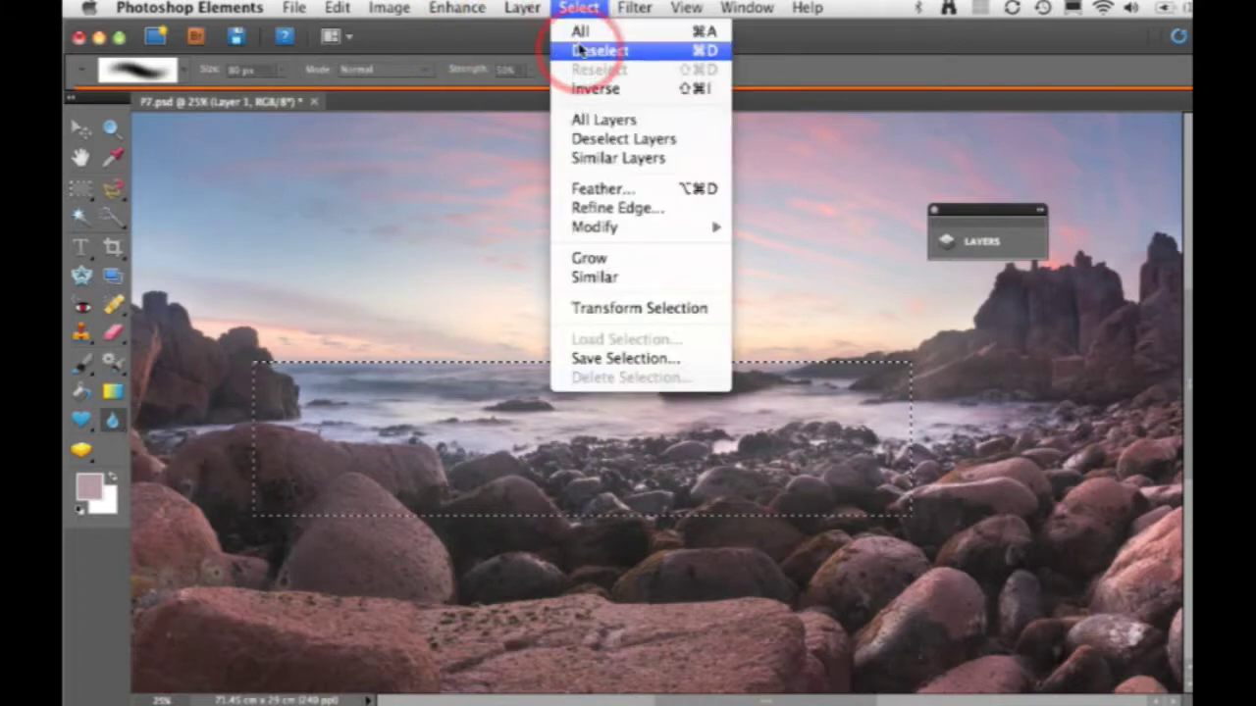
click(581, 50)
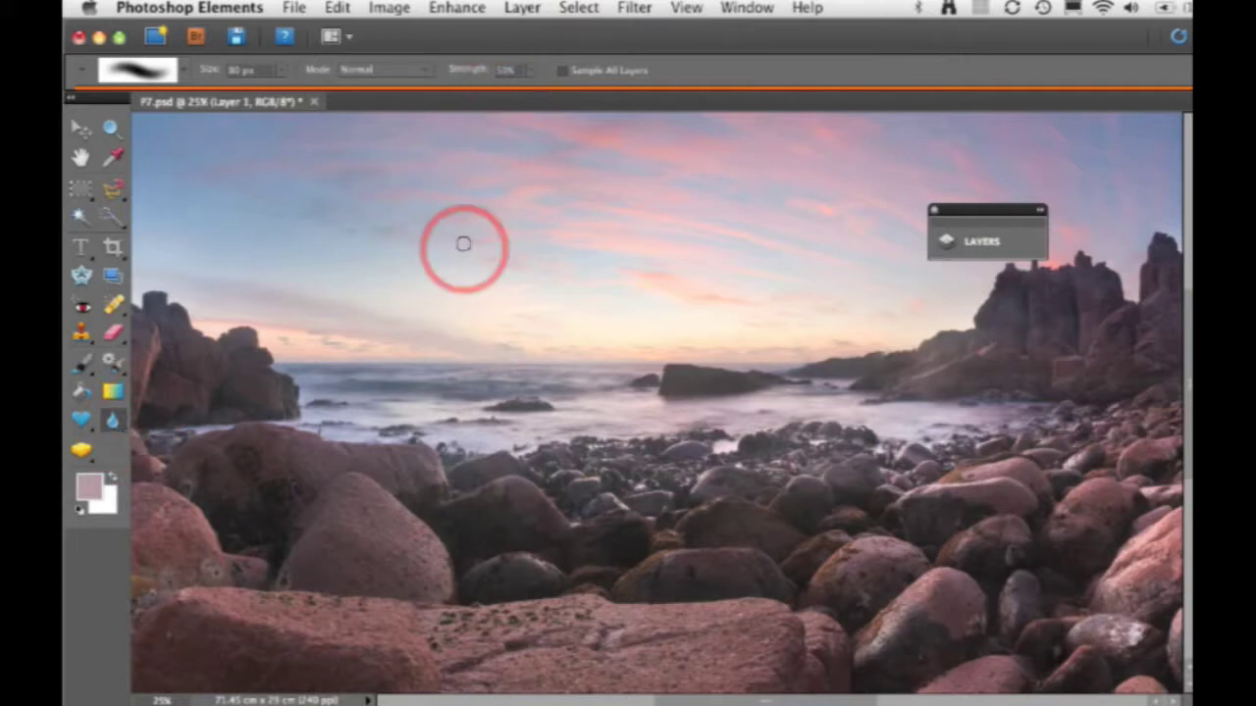
Step: Enlarge the Blur brush to 100 px and soften the band along the sea horizon
key(bracketright)
key(bracketright)
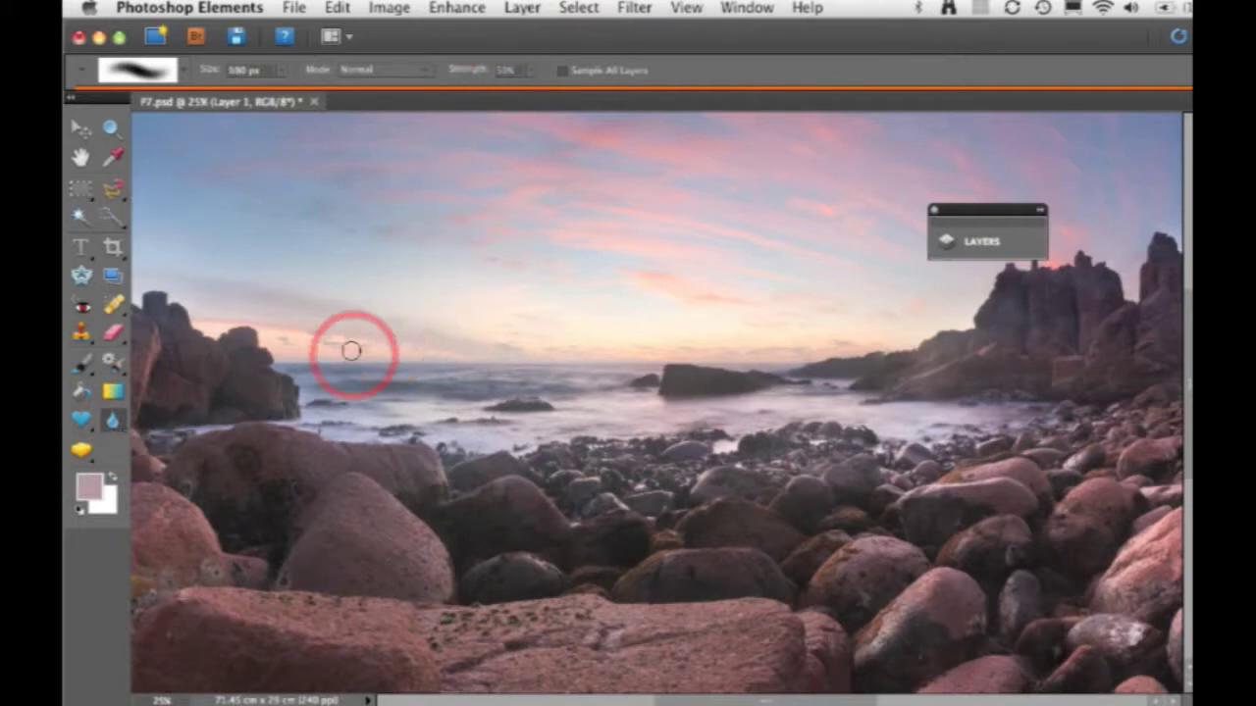
mouse_move(283, 366)
mouse_down()
mouse_move(634, 361)
mouse_move(351, 354)
mouse_move(292, 359)
mouse_move(510, 369)
mouse_move(705, 352)
mouse_move(727, 368)
mouse_move(787, 371)
mouse_move(689, 397)
mouse_up()
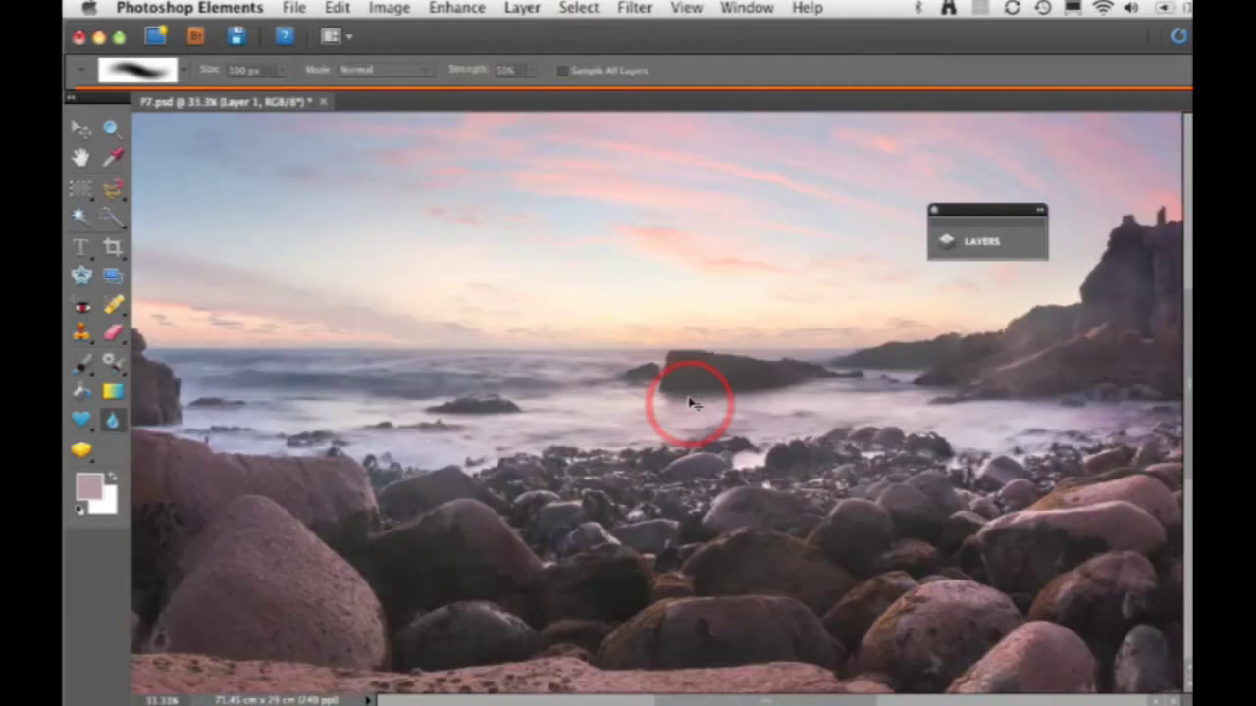
Step: Zoom to 50% and blur the water around the small rock and across the sky
key(super+equal)
mouse_move(689, 401)
mouse_down()
mouse_move(634, 346)
mouse_move(558, 317)
mouse_move(624, 327)
mouse_move(578, 314)
mouse_move(622, 330)
mouse_move(600, 318)
mouse_up()
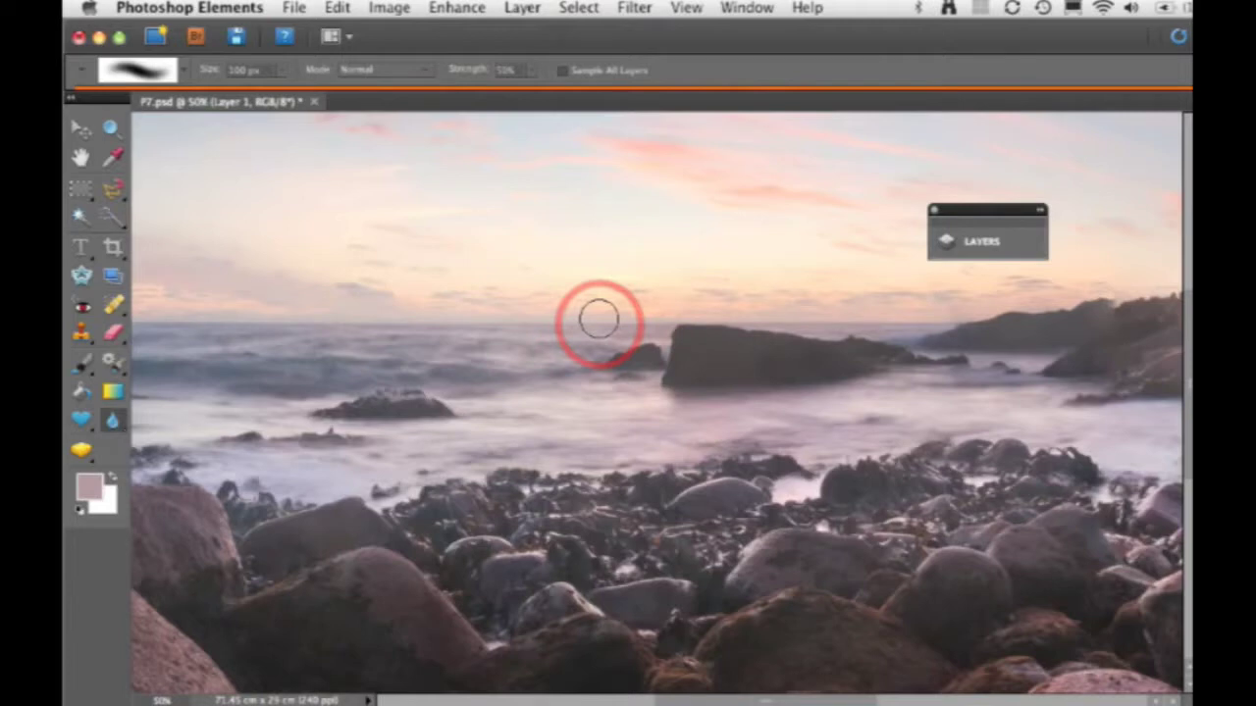
drag(599, 318, 79, 184)
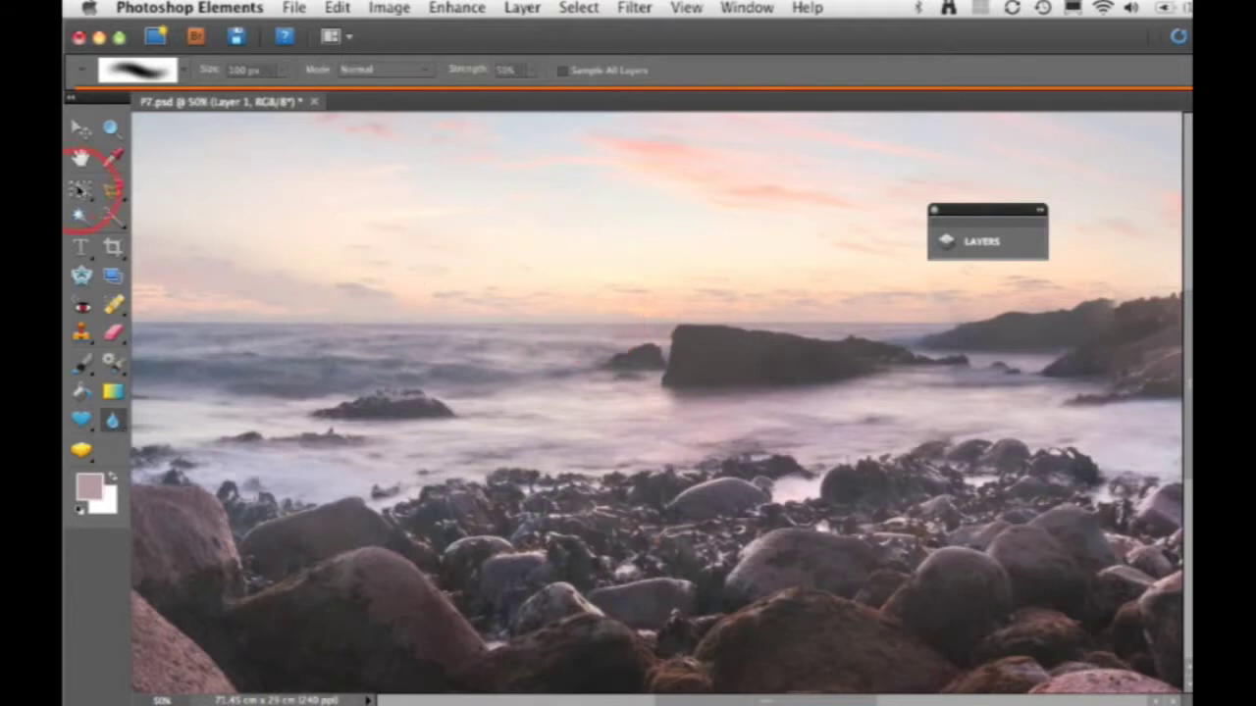
Step: Copy a 10 px feathered rectangle around the horizon line onto a new Layer 2
click(81, 190)
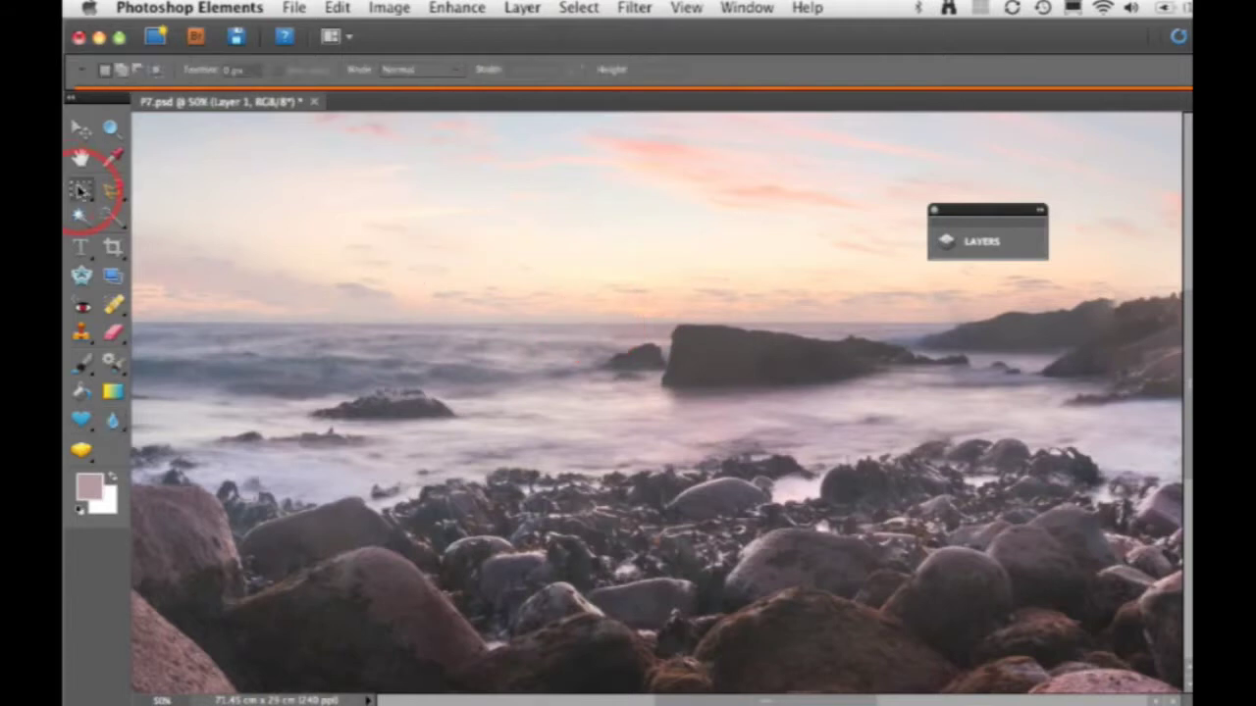
click(236, 71)
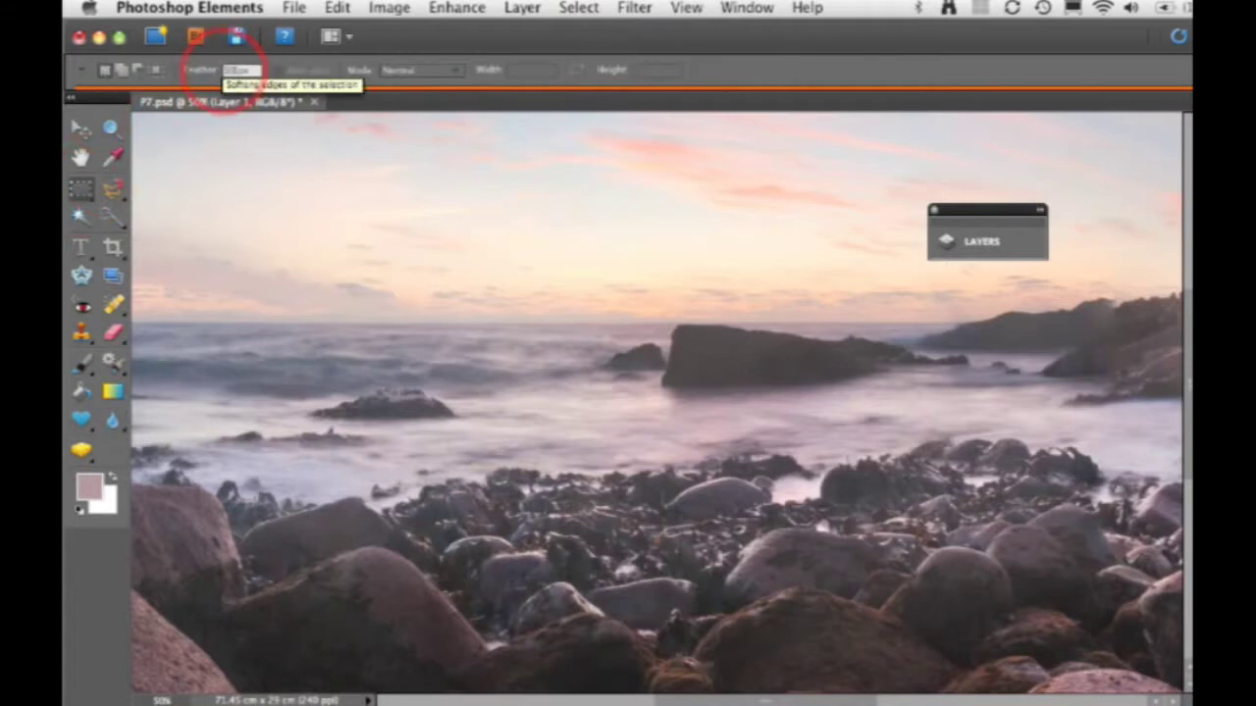
text(10)
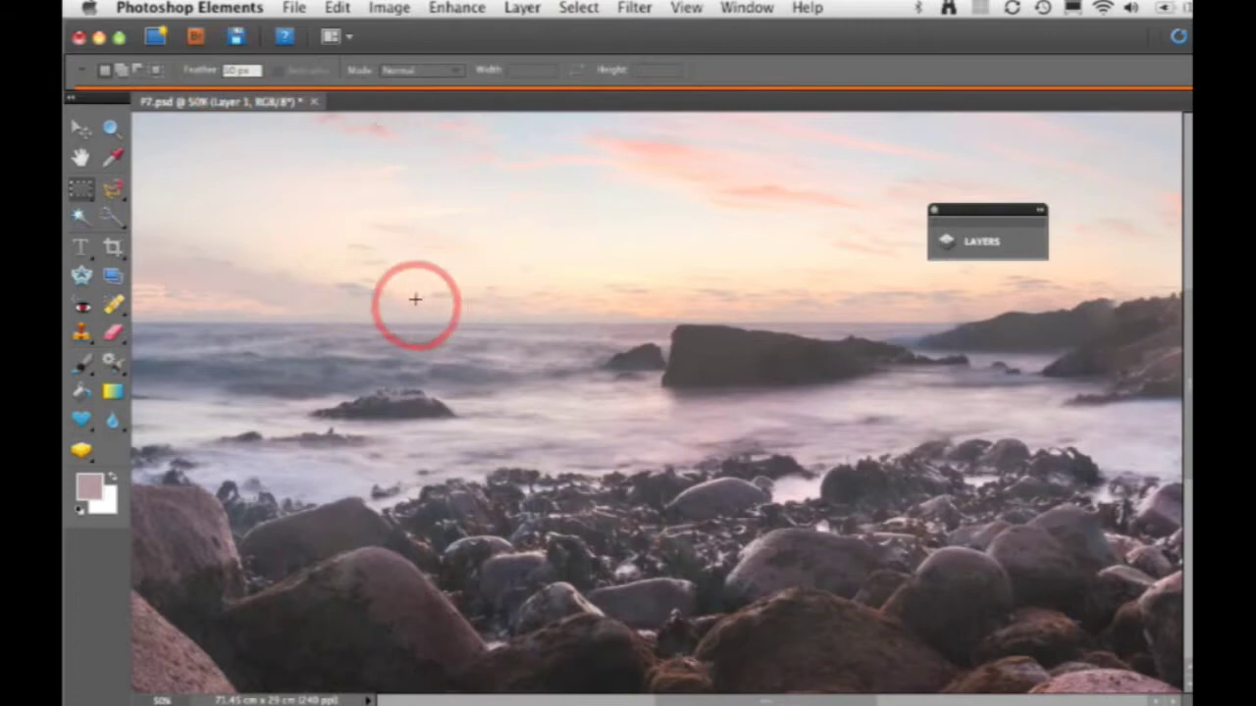
drag(399, 299, 591, 343)
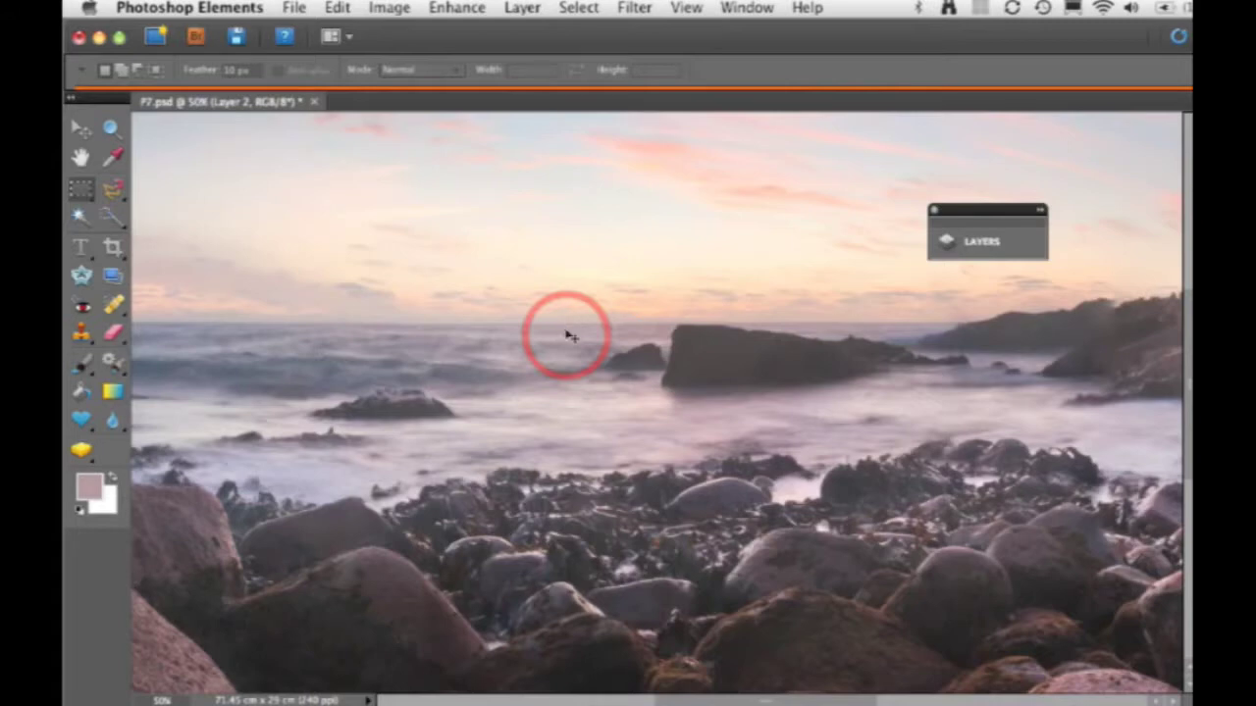
key(super+t)
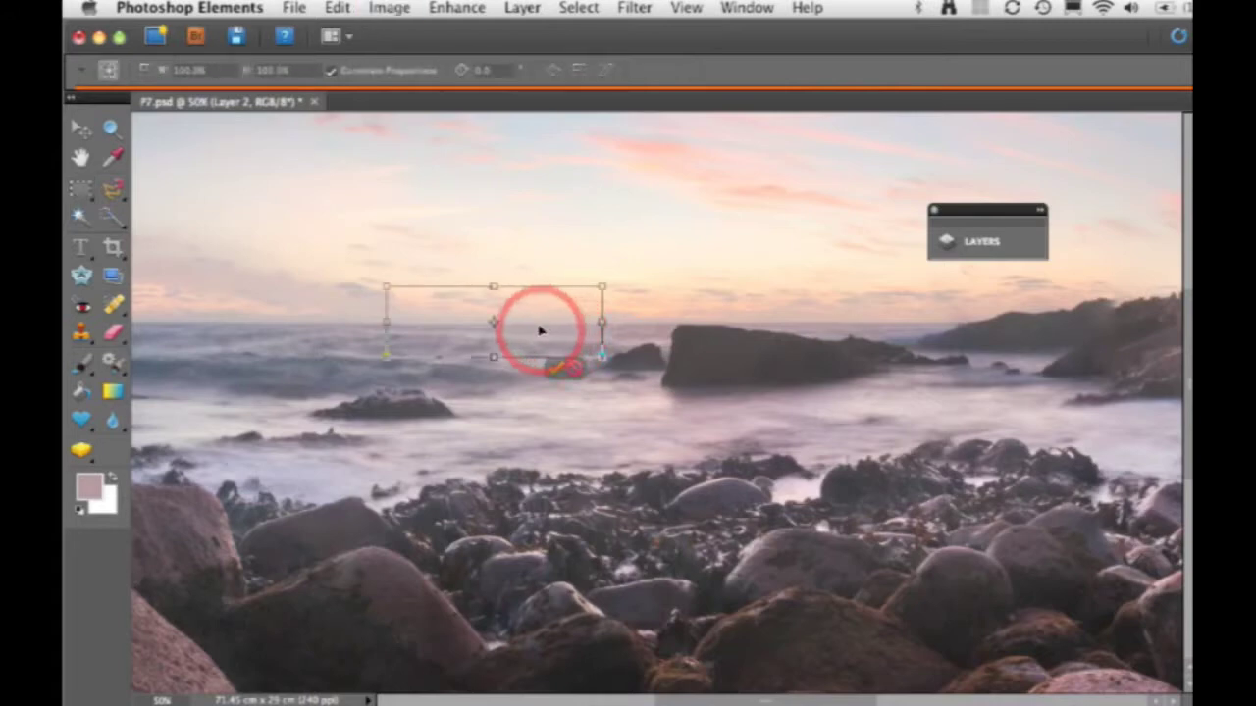
Step: Move the Layer 2 horizon strip up and right, rotate it slightly level, and commit
drag(539, 331, 583, 320)
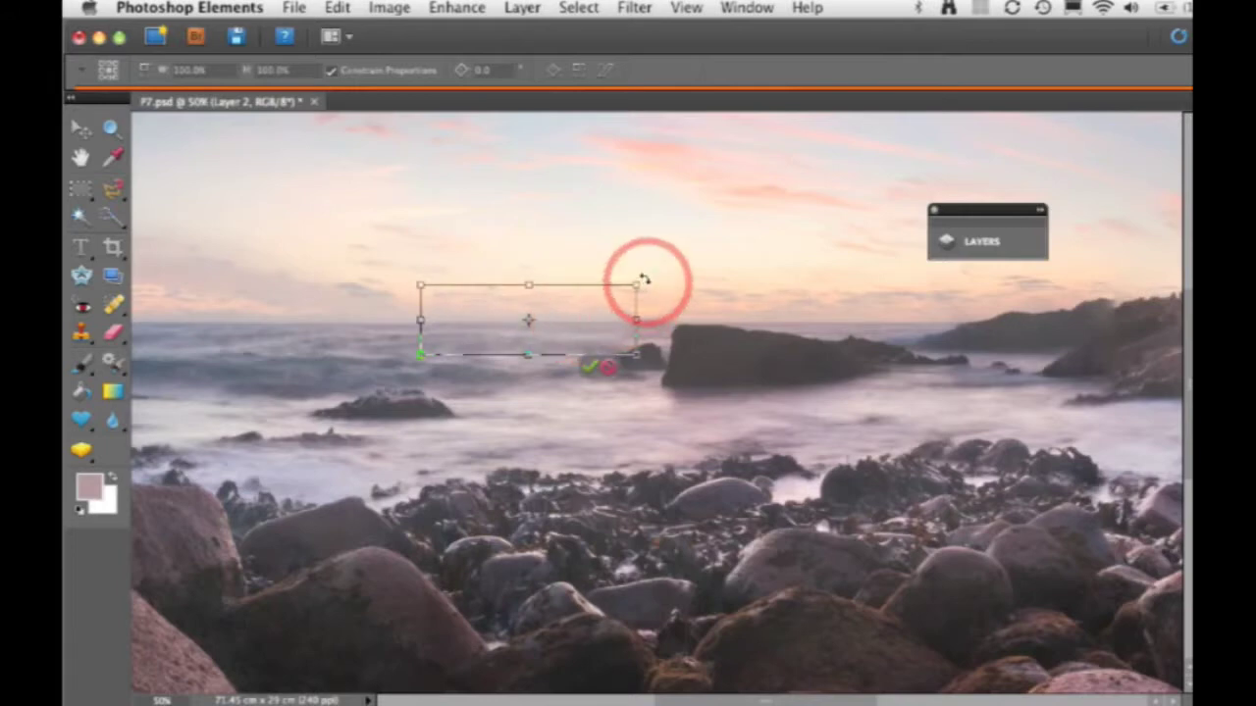
drag(644, 280, 627, 286)
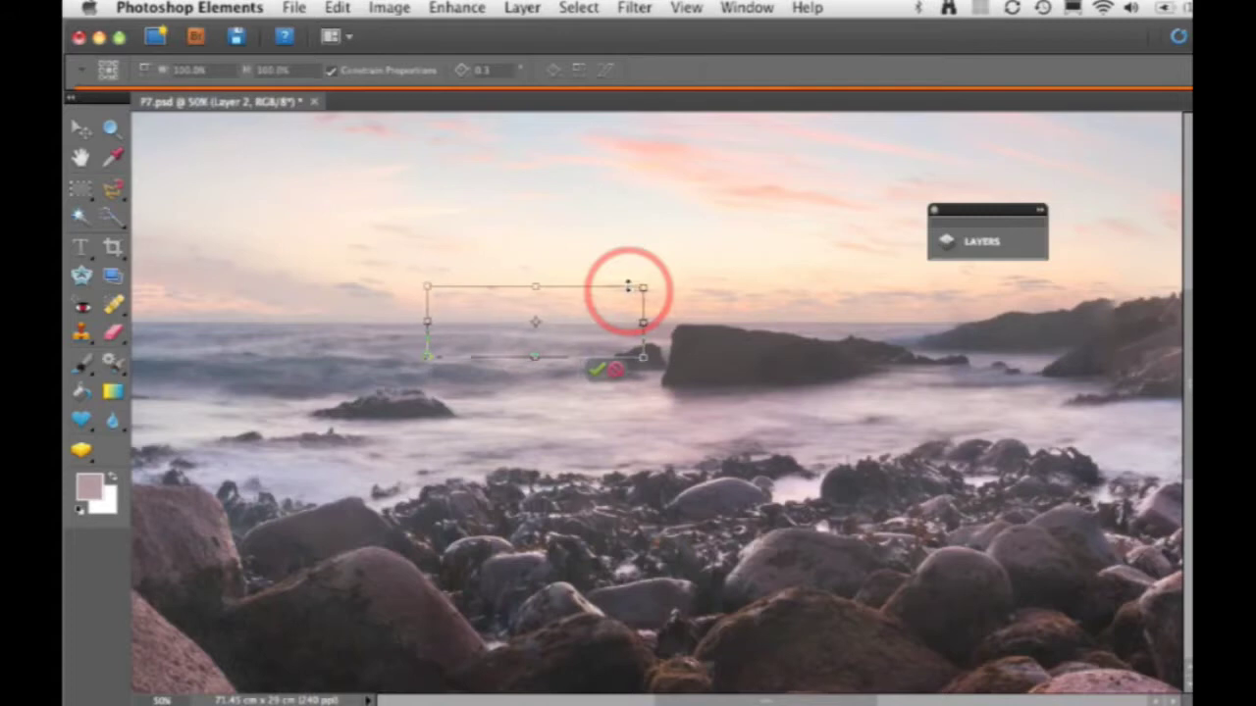
drag(628, 286, 628, 285)
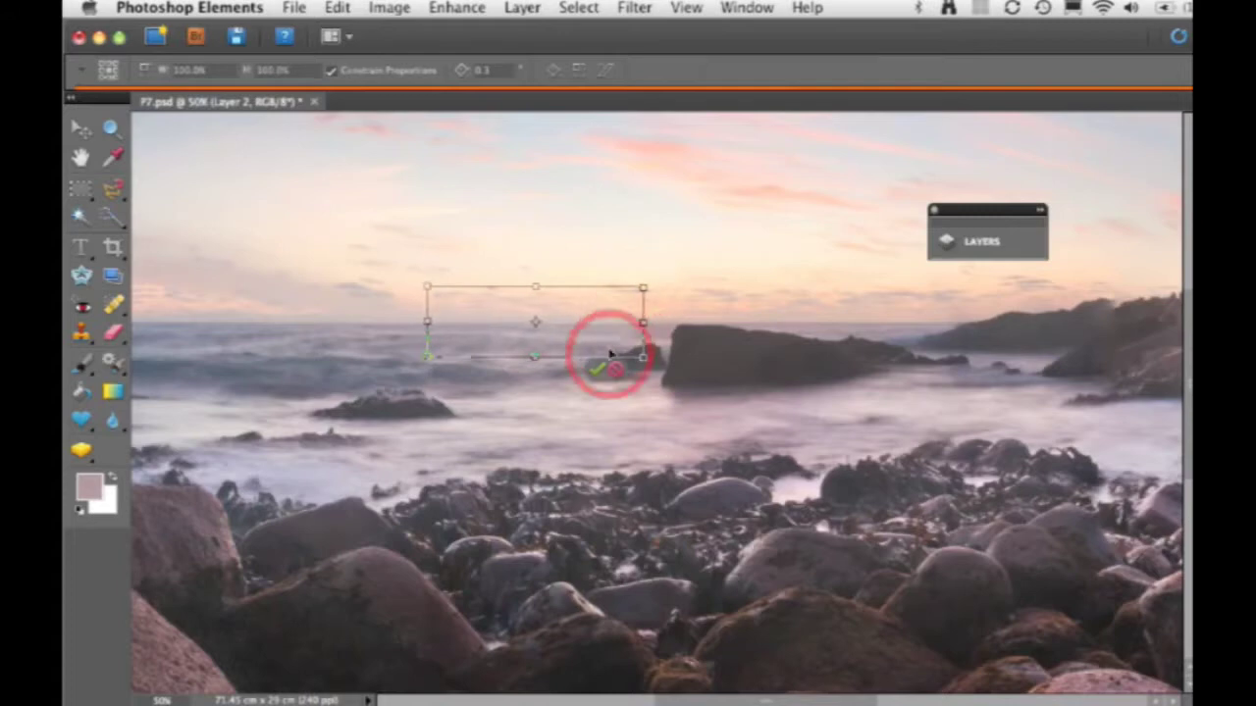
click(598, 370)
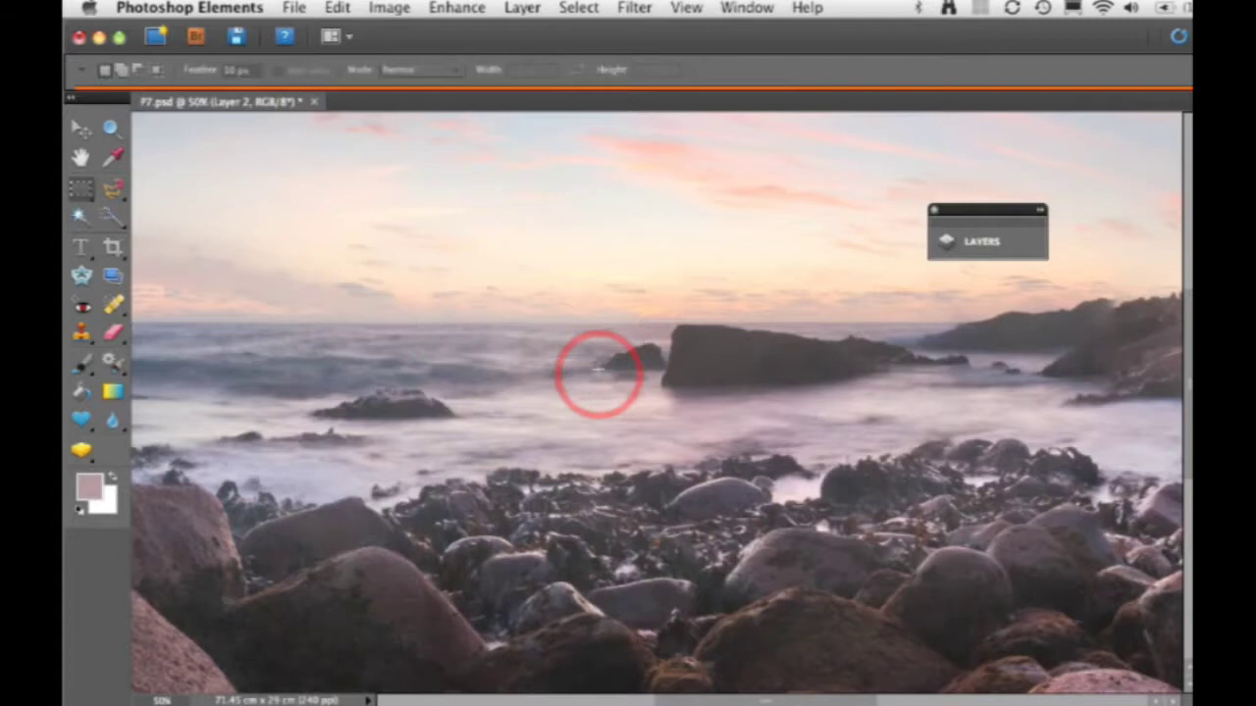
click(1040, 213)
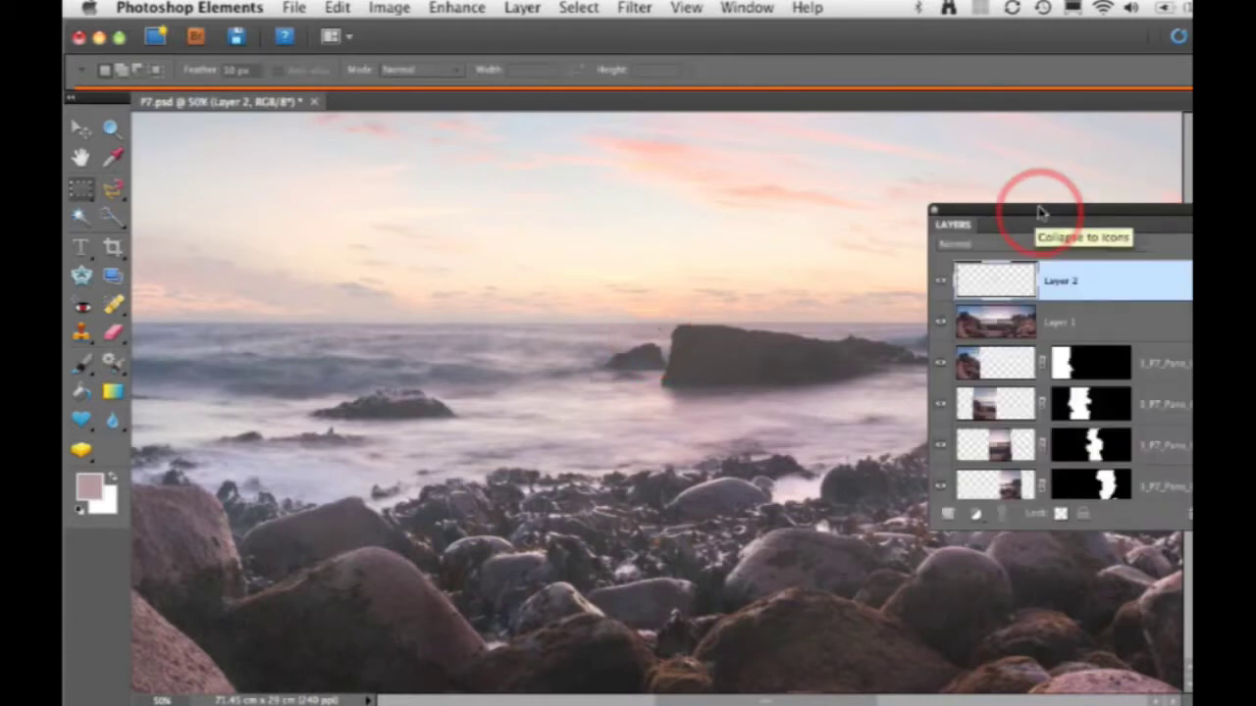
Step: Add a new empty Layer 3 at the top of the layer stack
click(947, 514)
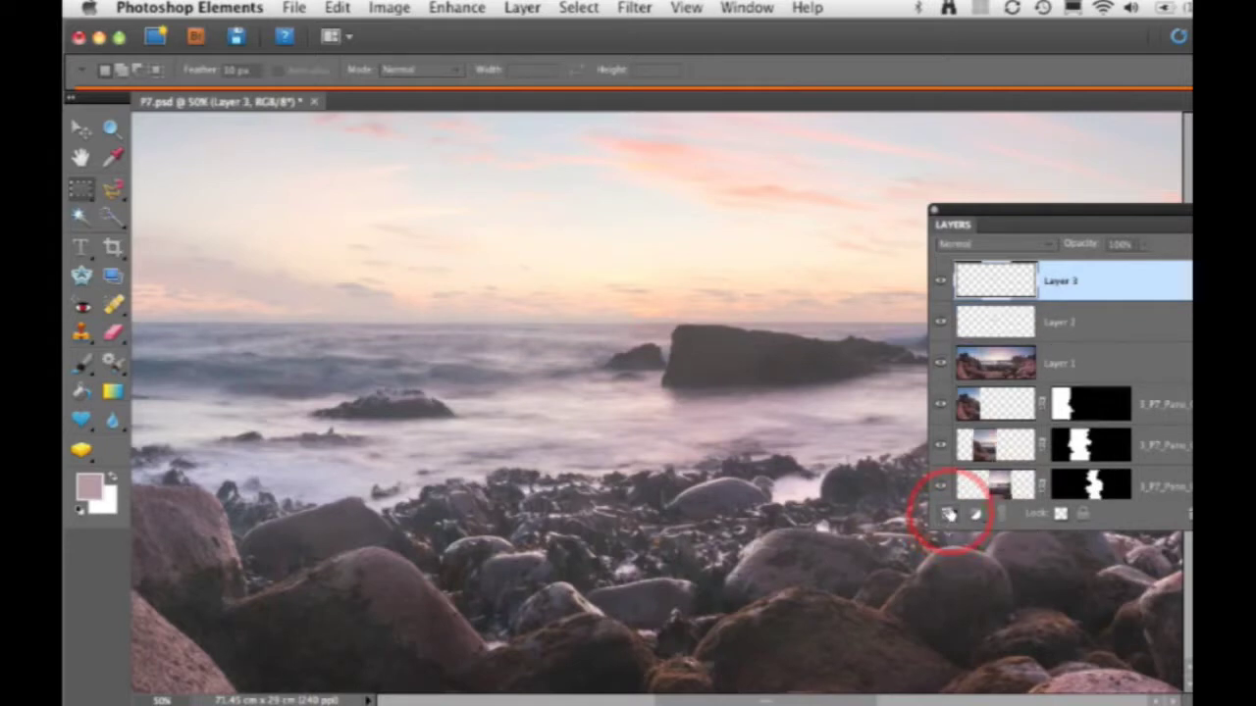
click(1050, 246)
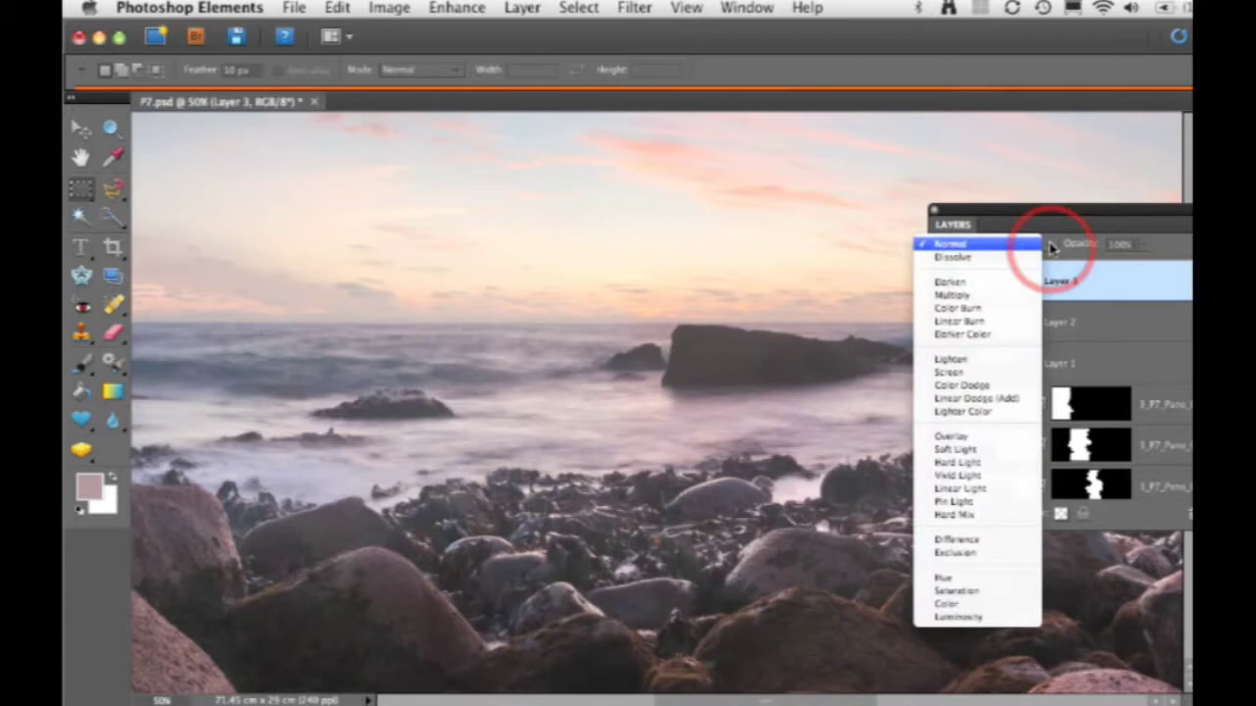
Step: Set Layer 3's blend mode to Color and switch to the Brush tool
click(947, 603)
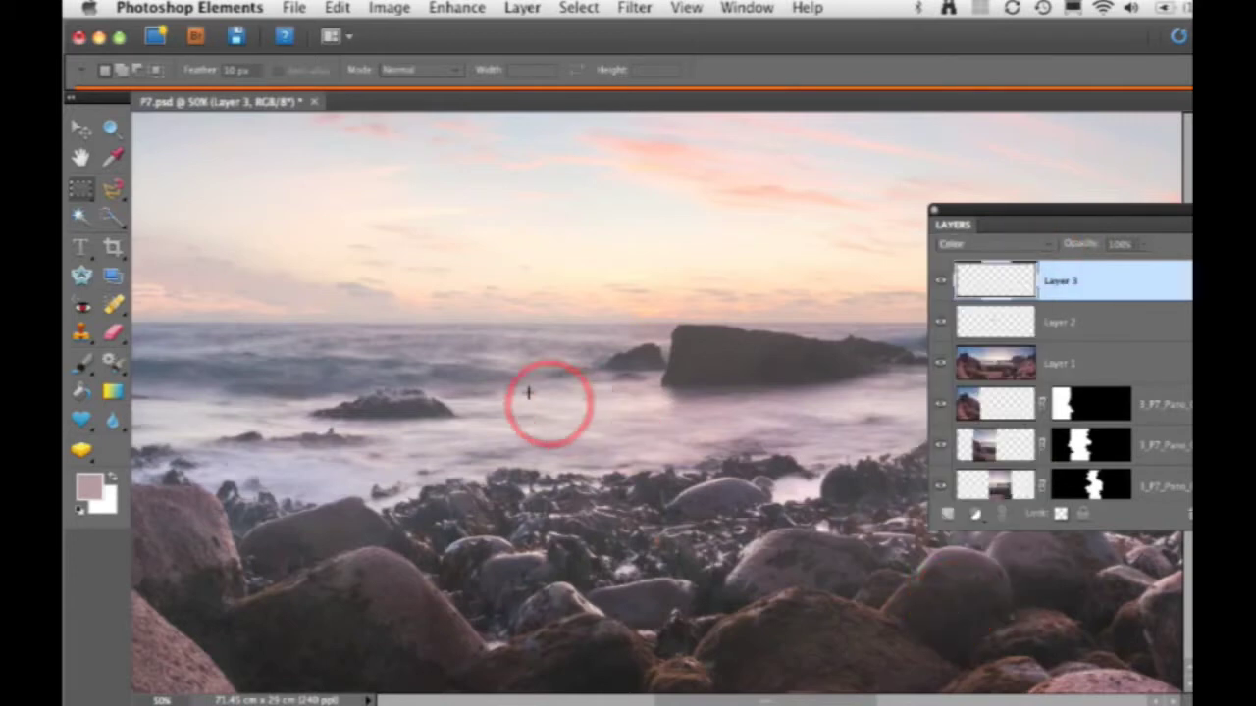
click(84, 367)
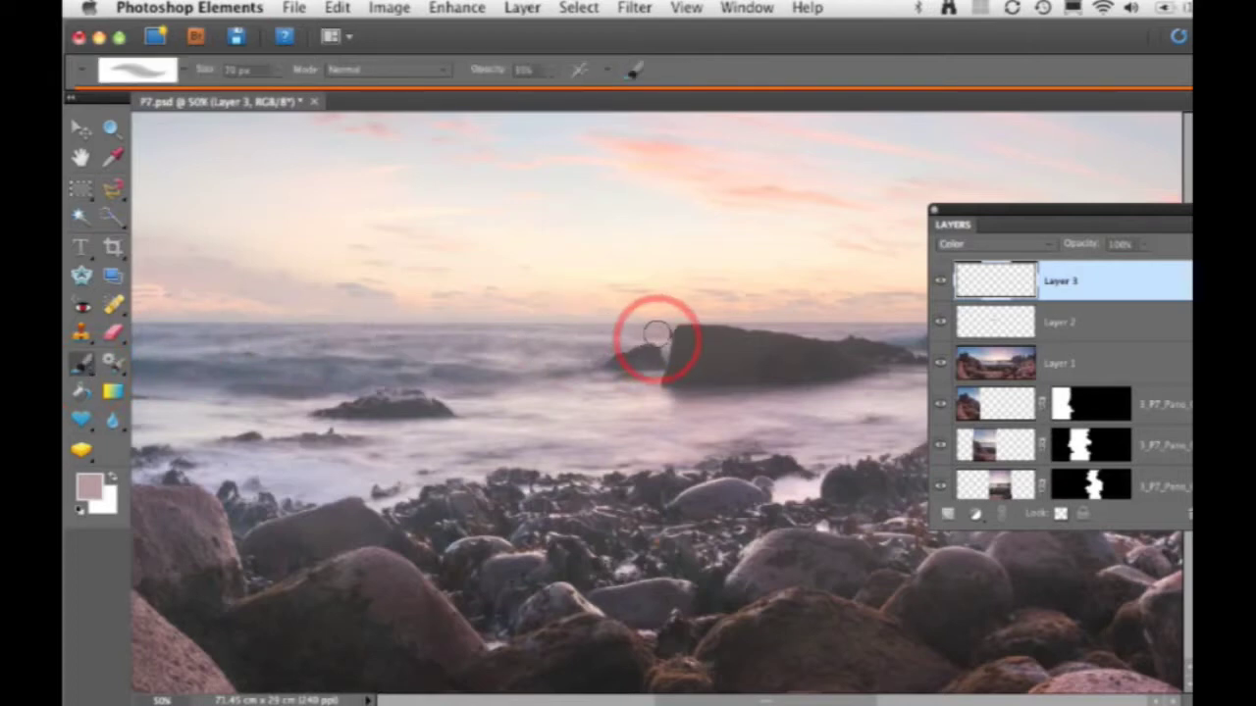
key(alt)
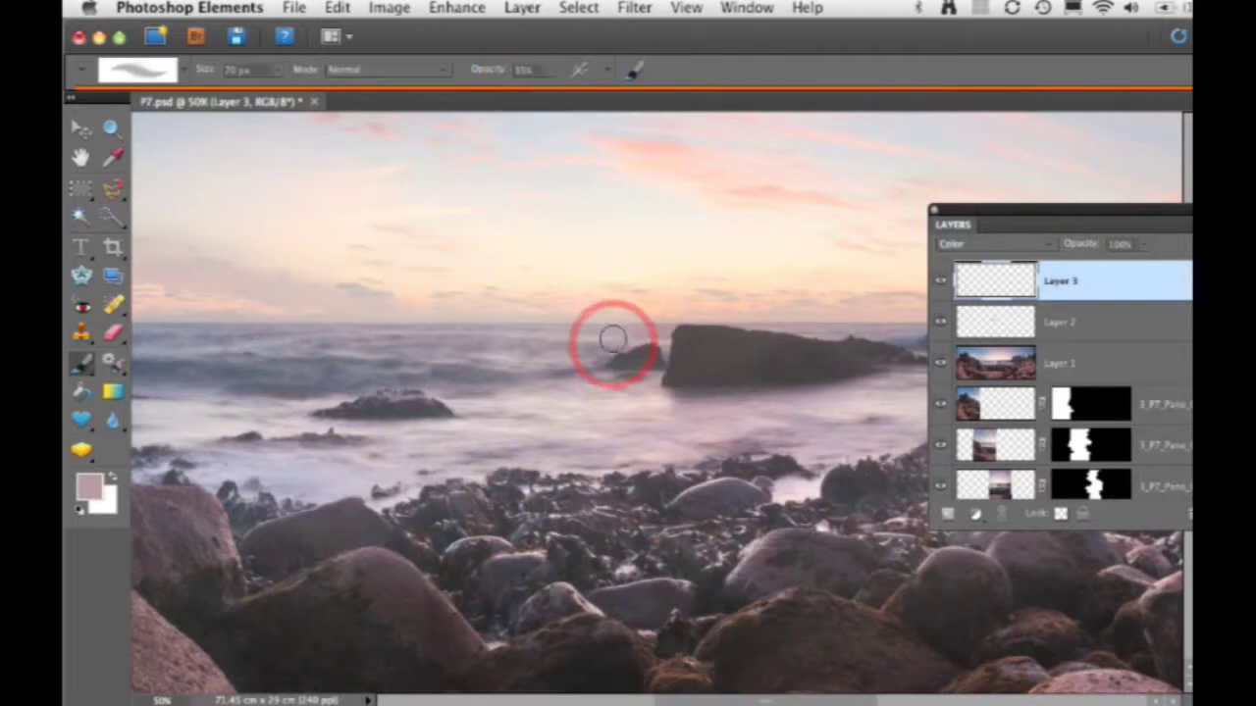
Step: Brush the sampled colour over the small rock beside the horizon on Layer 3
mouse_move(613, 336)
mouse_down()
mouse_move(560, 328)
mouse_move(611, 337)
mouse_move(717, 303)
mouse_move(747, 337)
mouse_move(566, 331)
mouse_move(582, 328)
mouse_up()
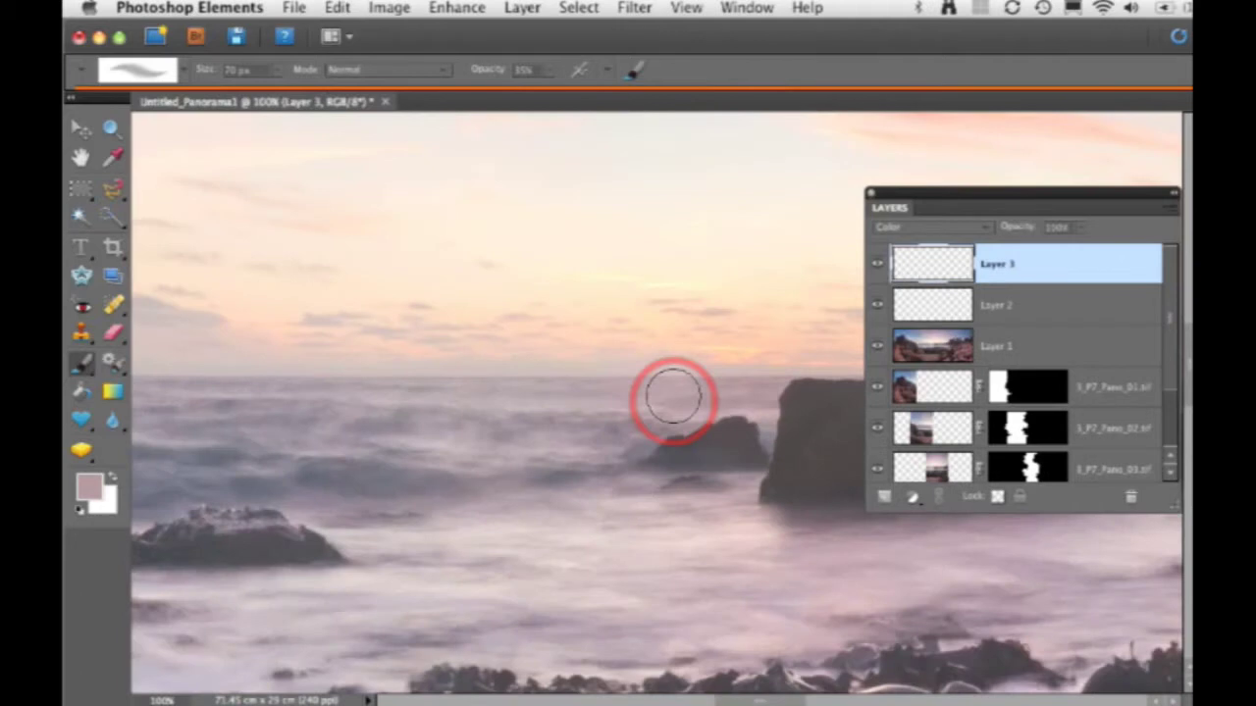
drag(673, 399, 673, 400)
Step: Fit the panorama on screen and stamp all visible layers into a new Layer 4
click(687, 8)
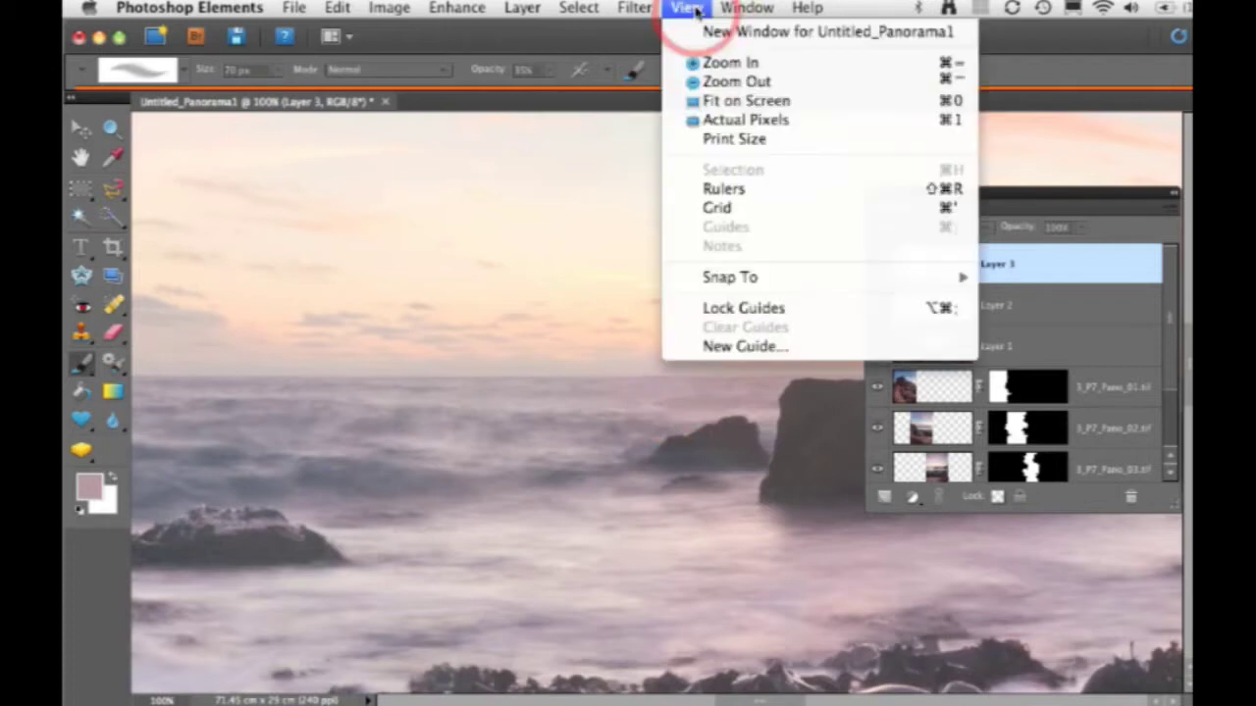
click(706, 100)
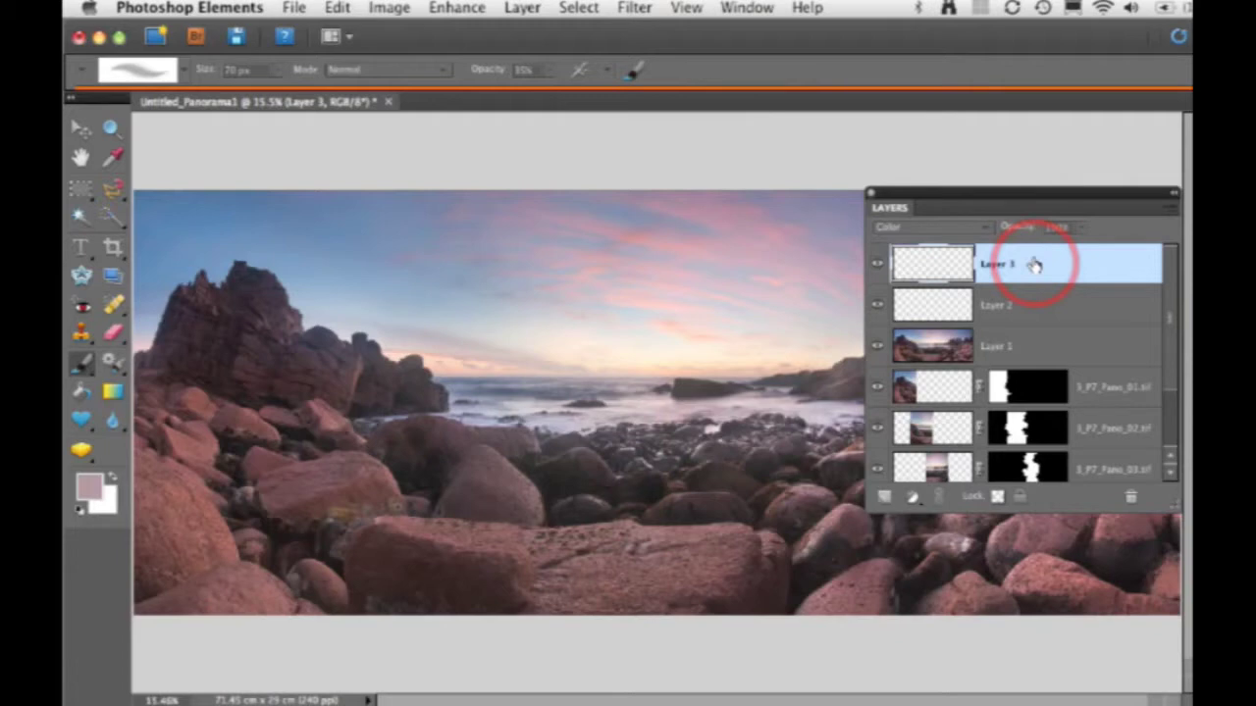
drag(1034, 265, 1030, 257)
key(super+alt+shift+e)
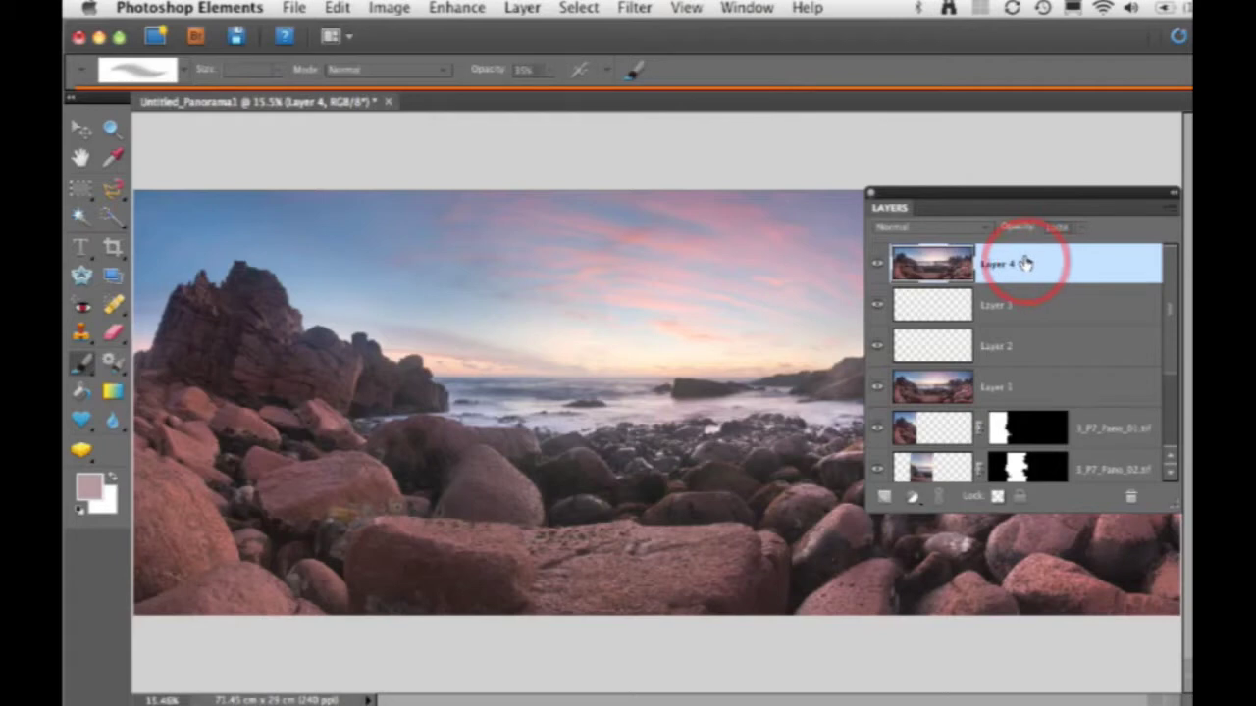
Step: Desaturate the merged Layer 4 and set its blend mode to Soft Light
key(super+shift+u)
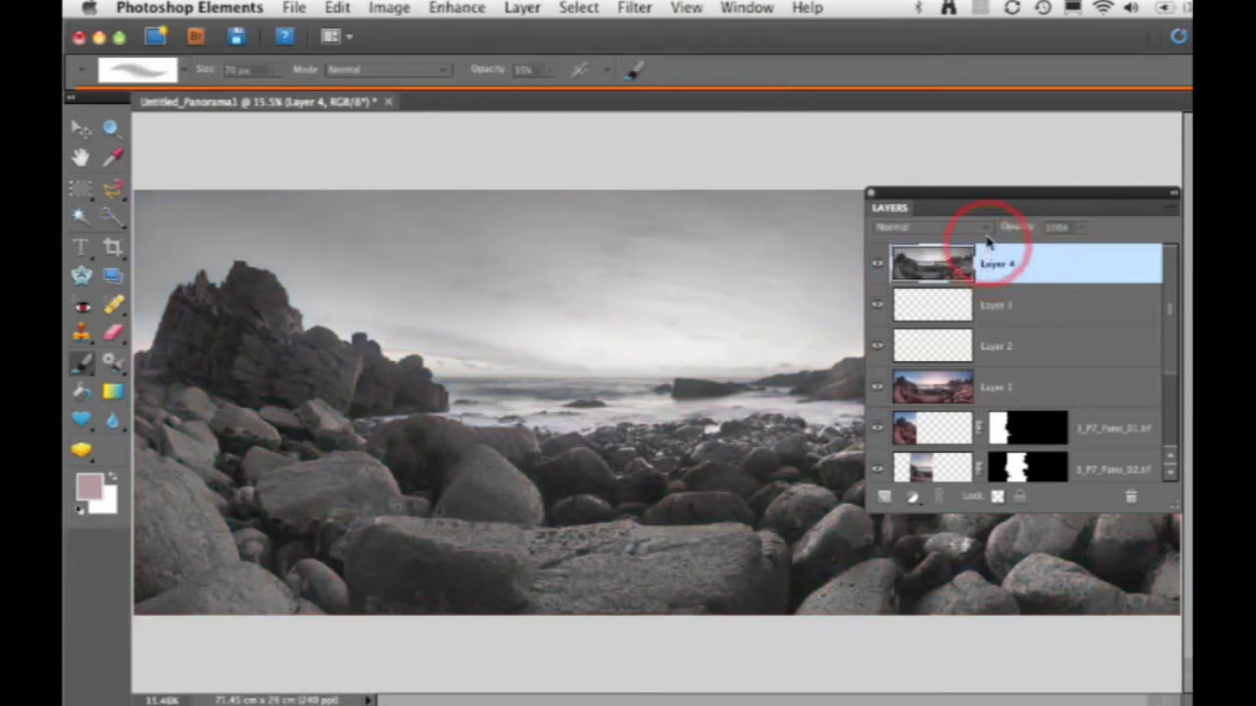
click(987, 234)
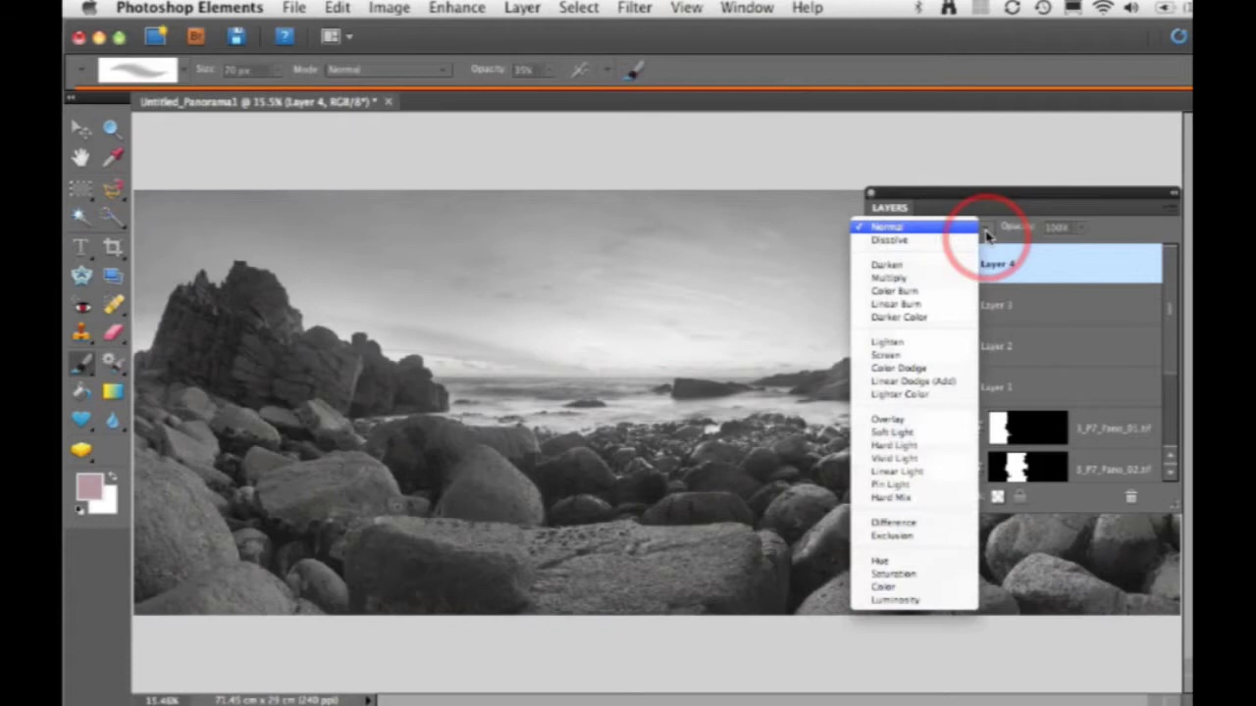
click(927, 434)
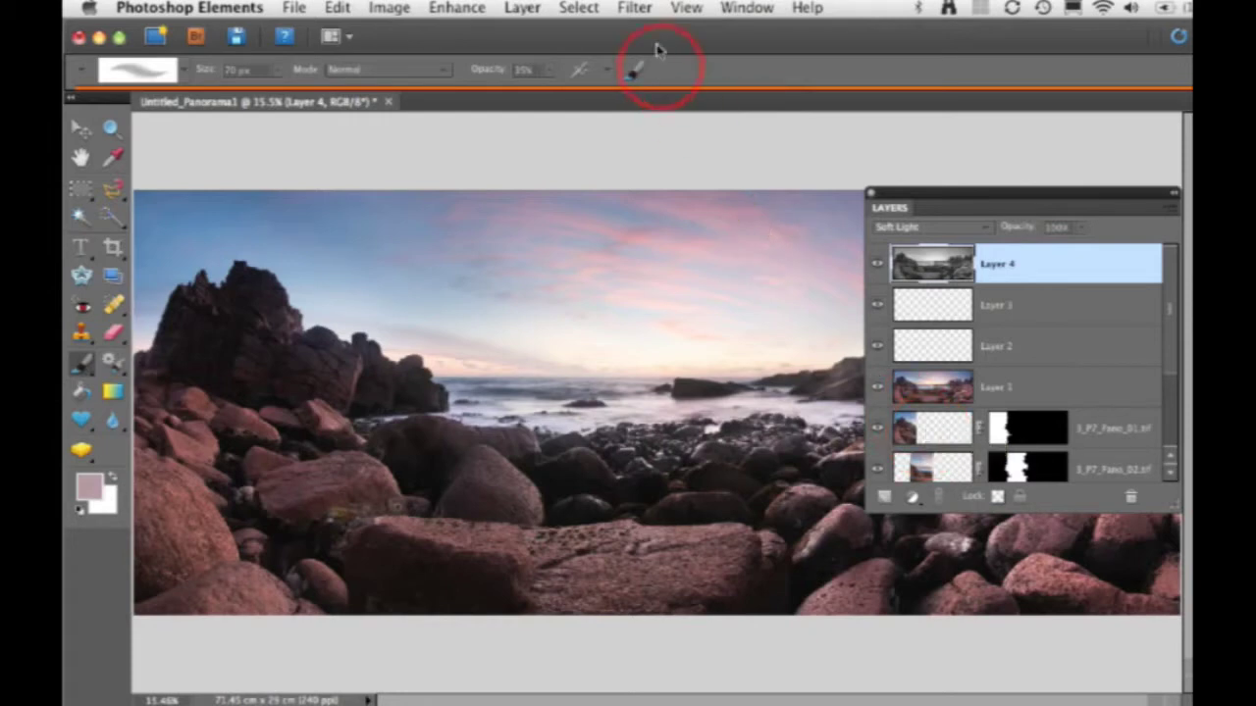
click(636, 8)
Step: Apply Filter > Other > High Pass to Layer 4 with a 63.8-pixel radius
mouse_move(649, 342)
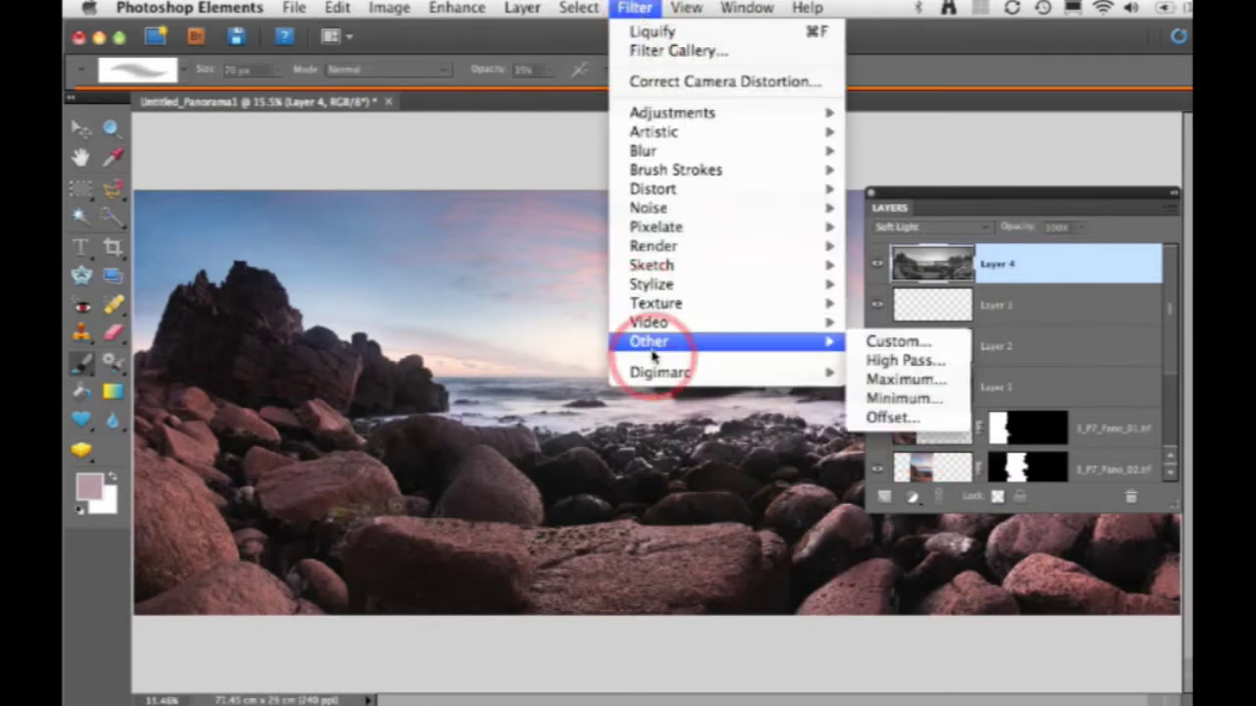
click(905, 359)
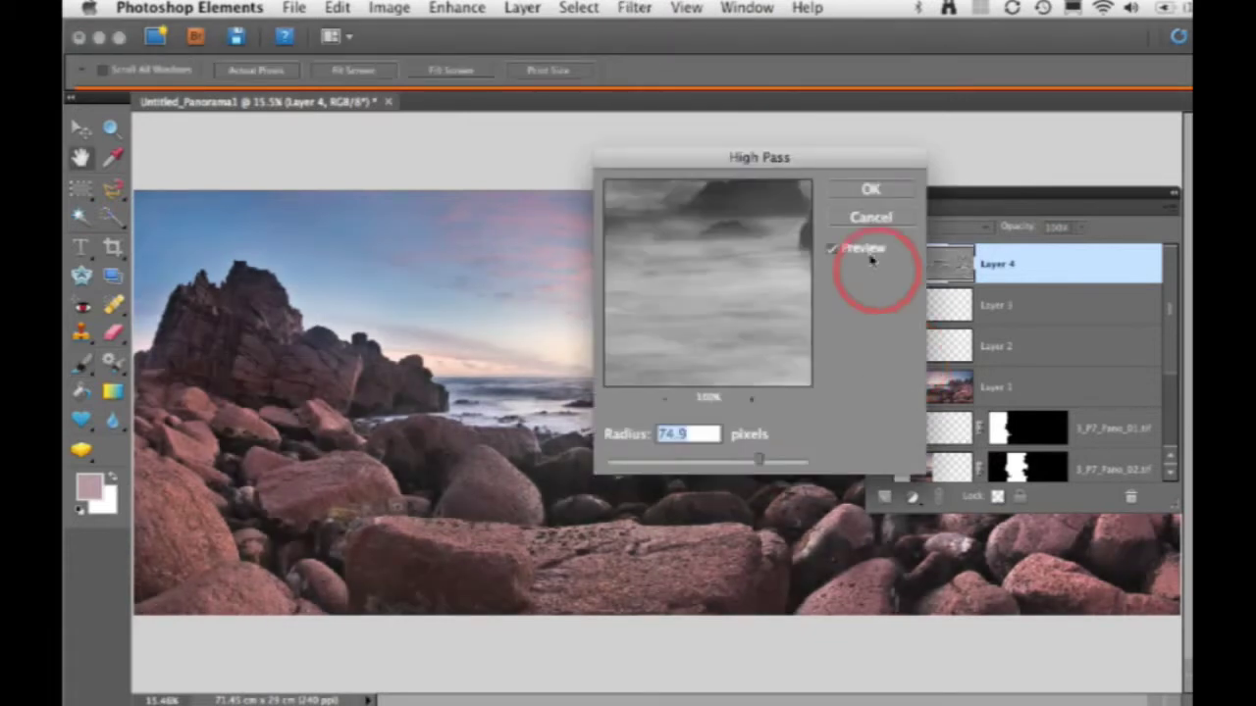
drag(829, 159, 441, 145)
drag(1020, 201, 329, 529)
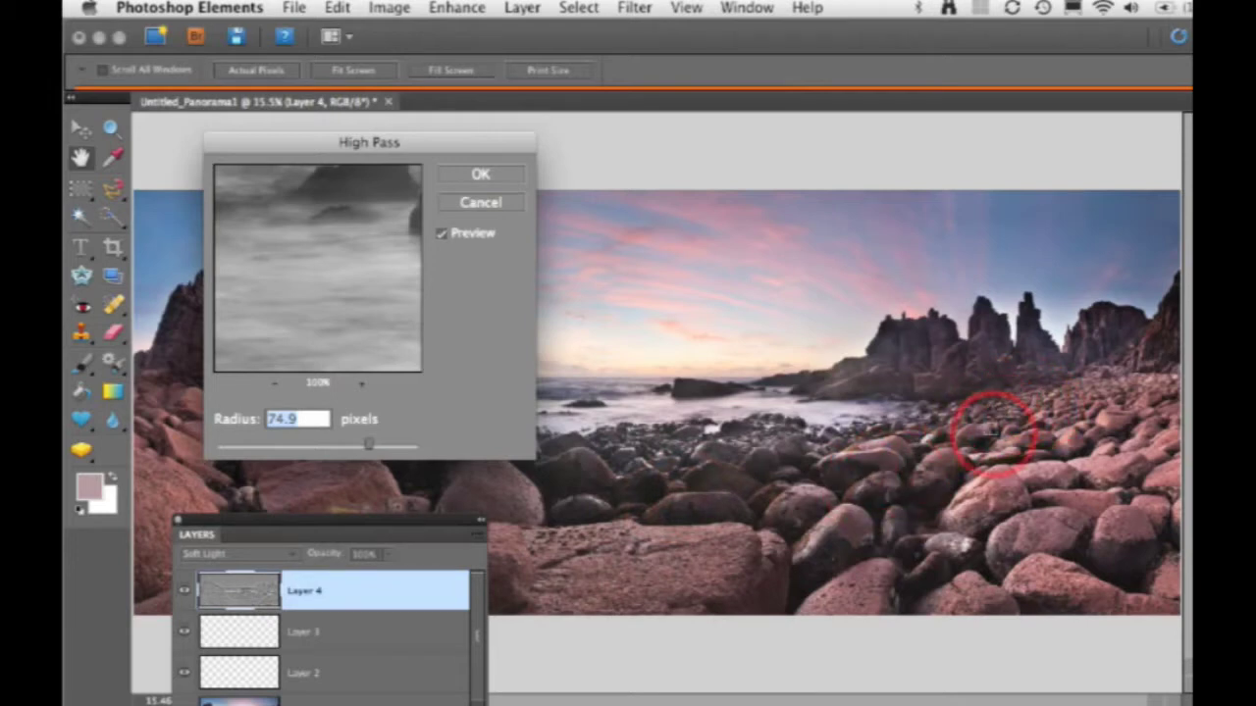
key(super+equal)
key(super+equal)
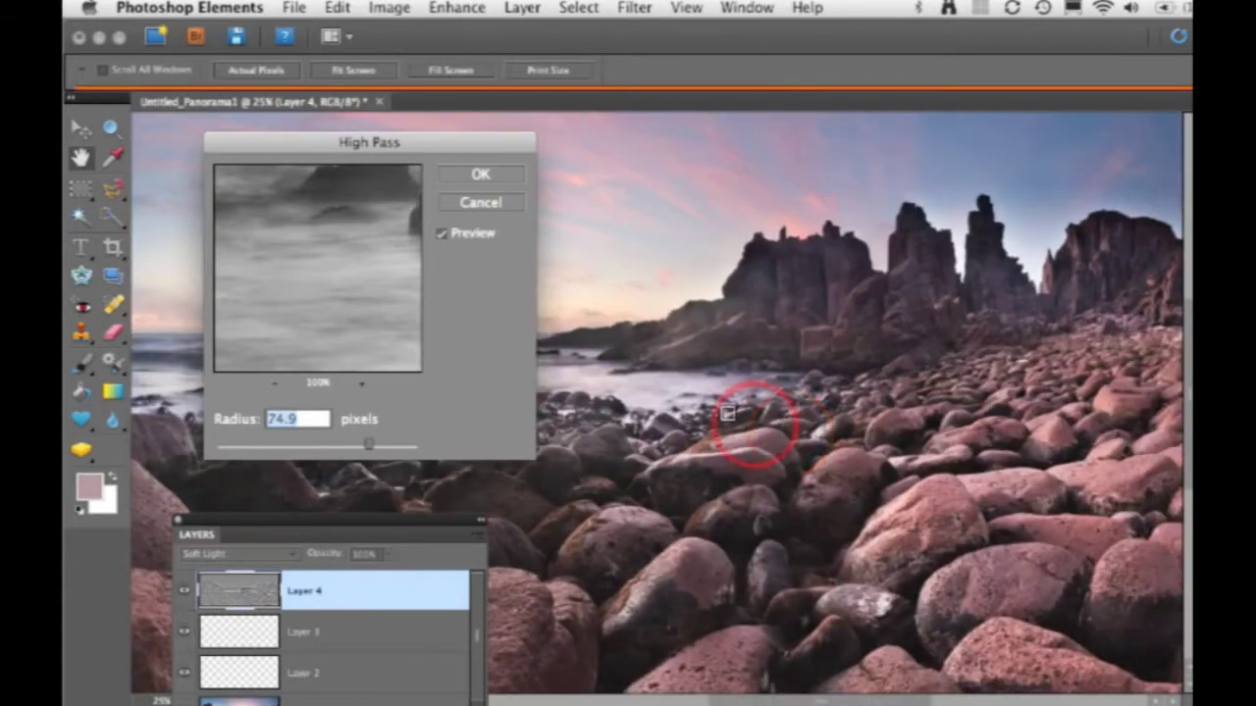
mouse_move(368, 445)
mouse_down()
mouse_move(297, 444)
mouse_move(357, 453)
mouse_up()
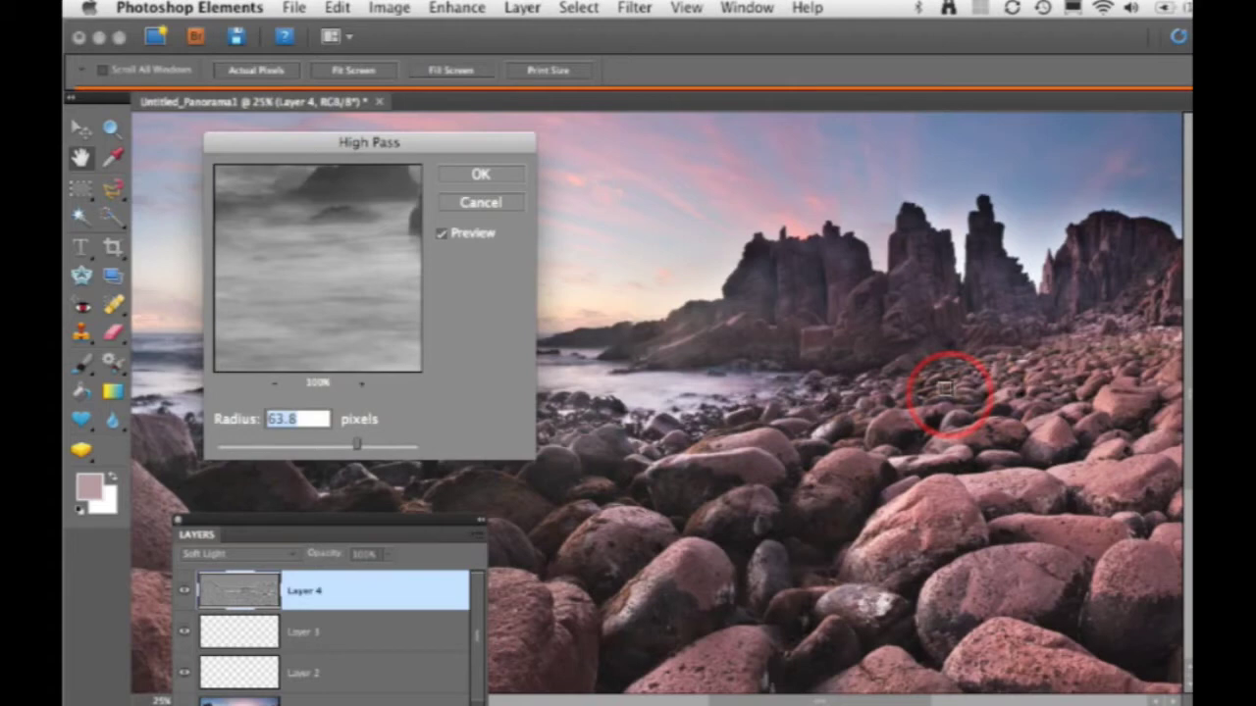
click(482, 175)
key(b)
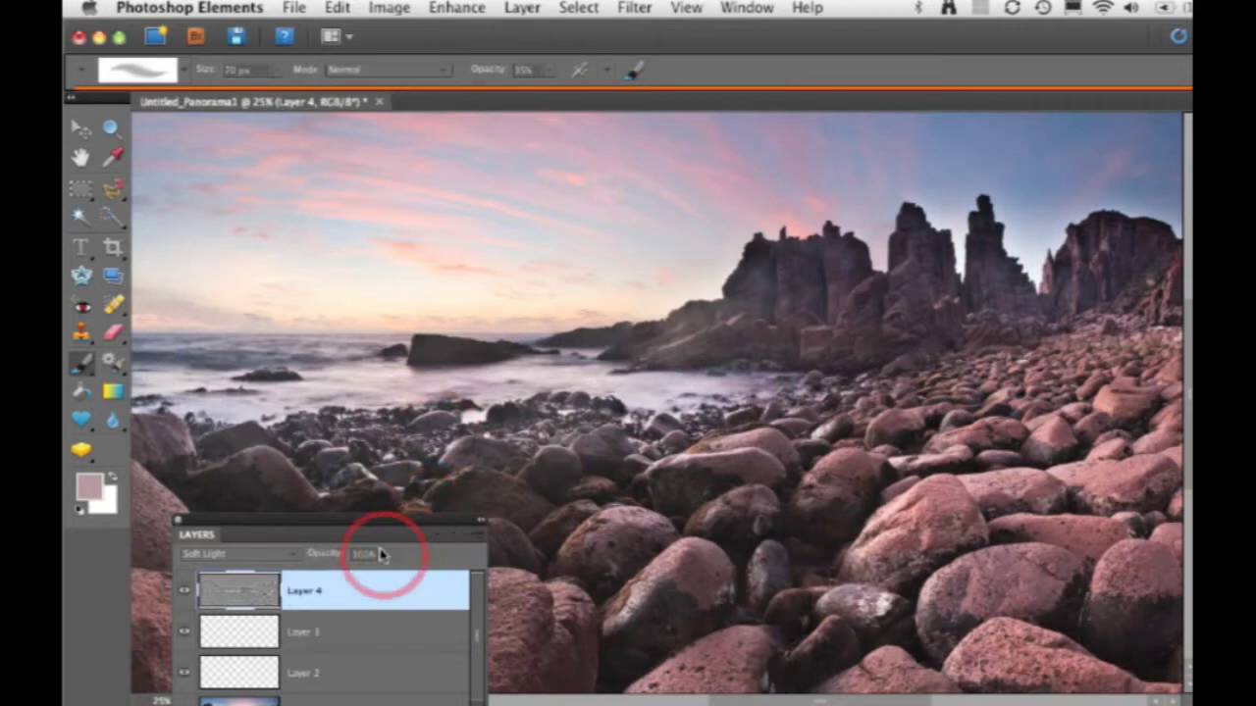
Step: Lower Layer 4's opacity from 100% to about 64%
click(323, 561)
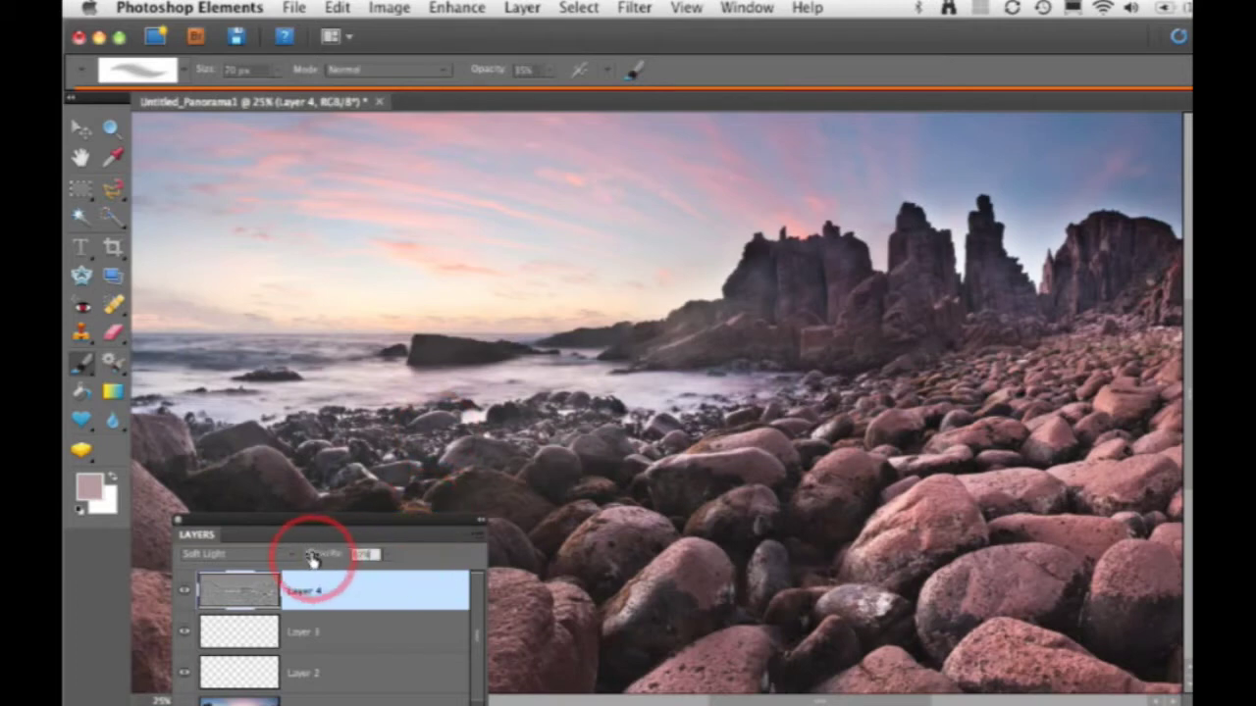
drag(308, 562, 384, 246)
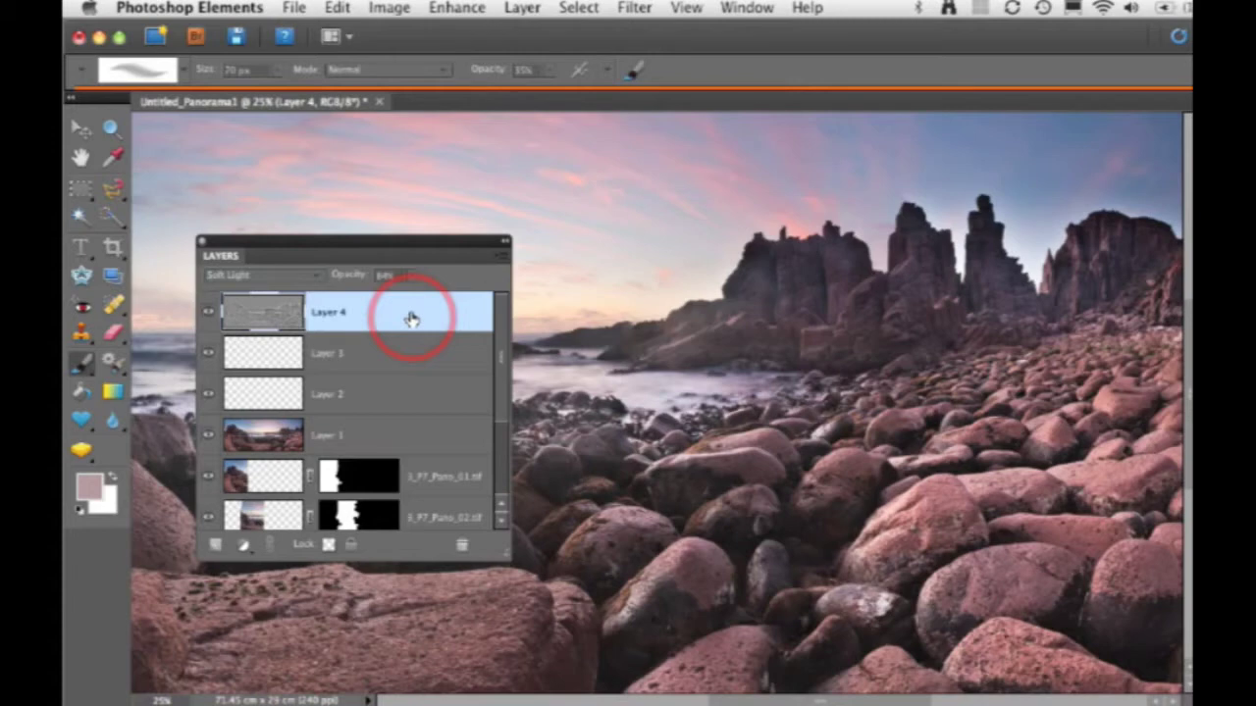
Step: Stamp visible layers into a new layer above Layer 4 named Sharpen, blended in Luminosity
key(super+alt+shift+e)
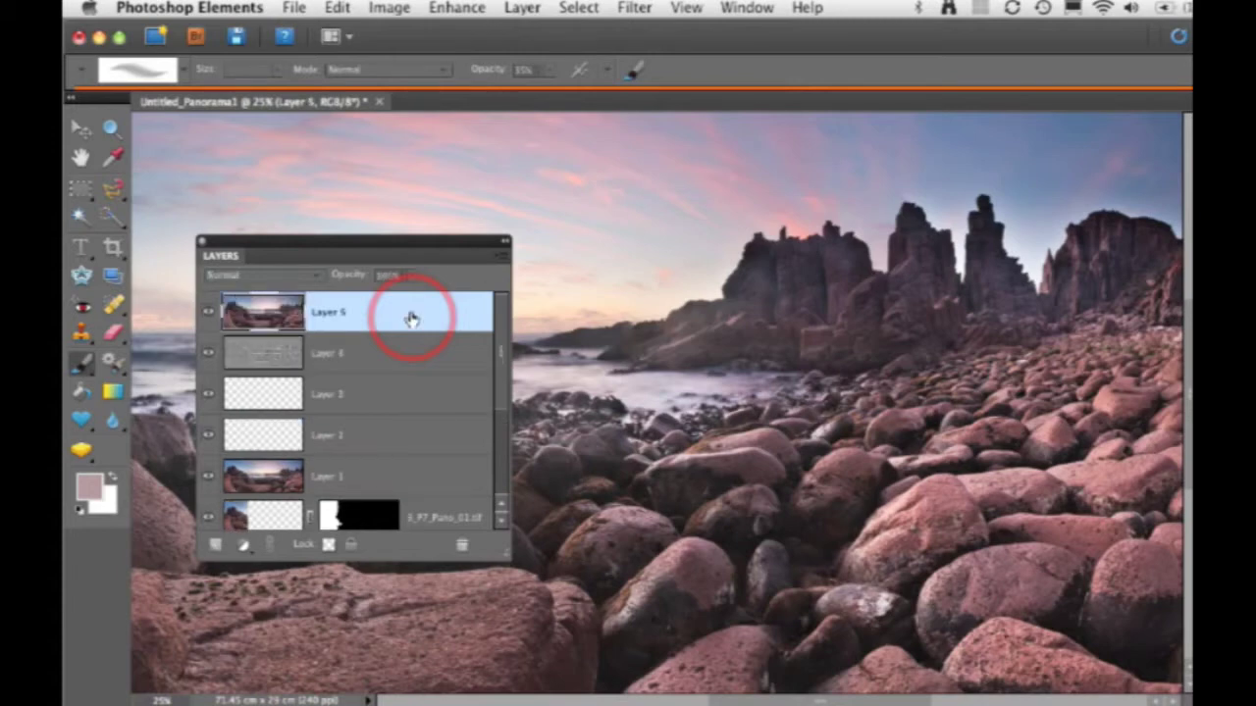
double_click(324, 314)
text(Stamped)
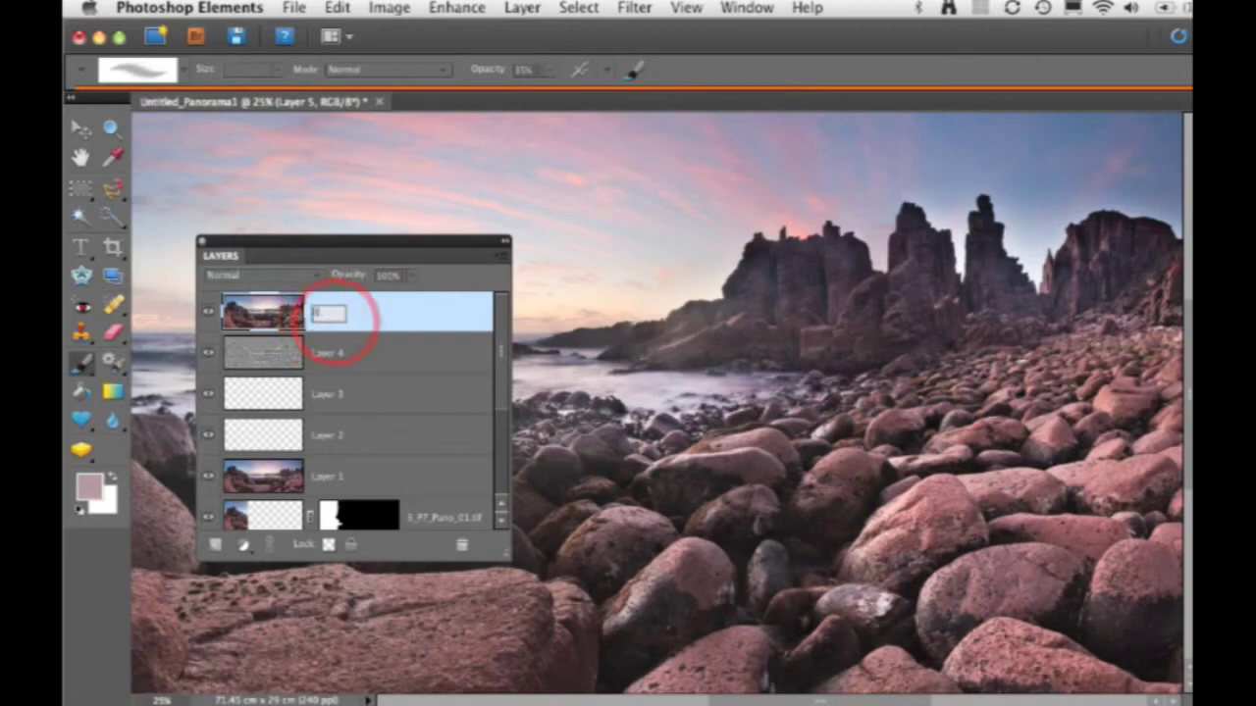
click(294, 277)
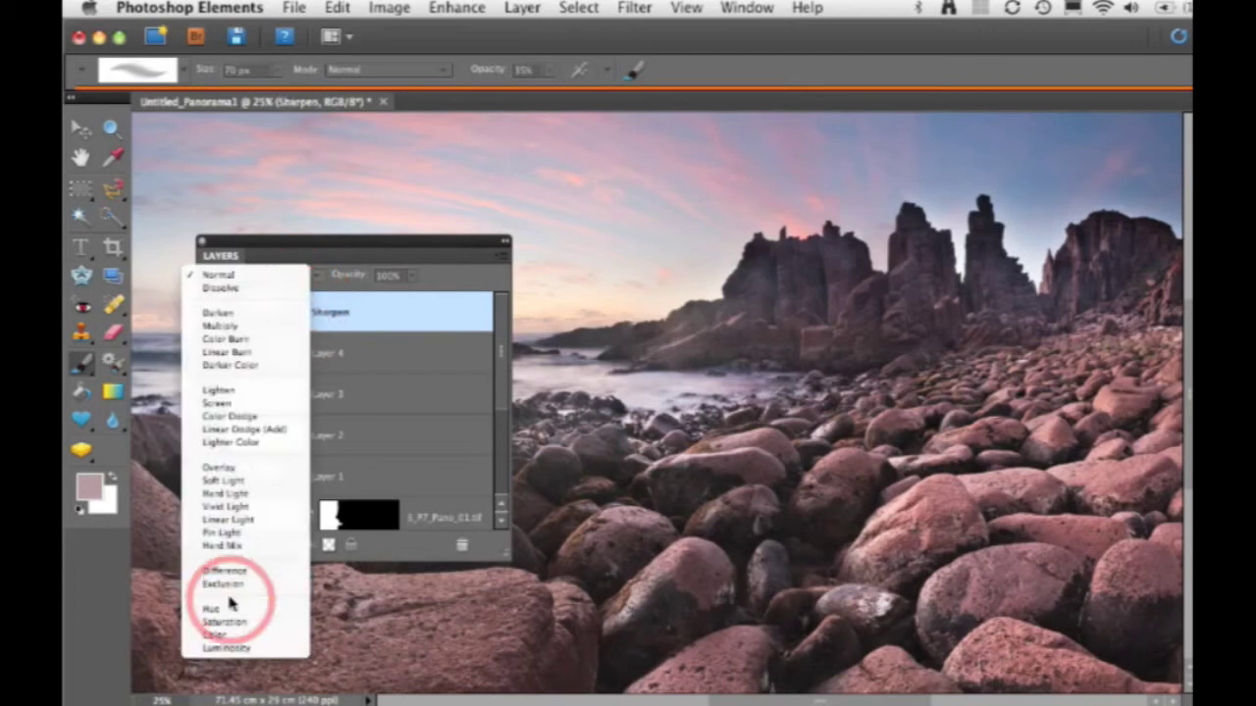
click(232, 648)
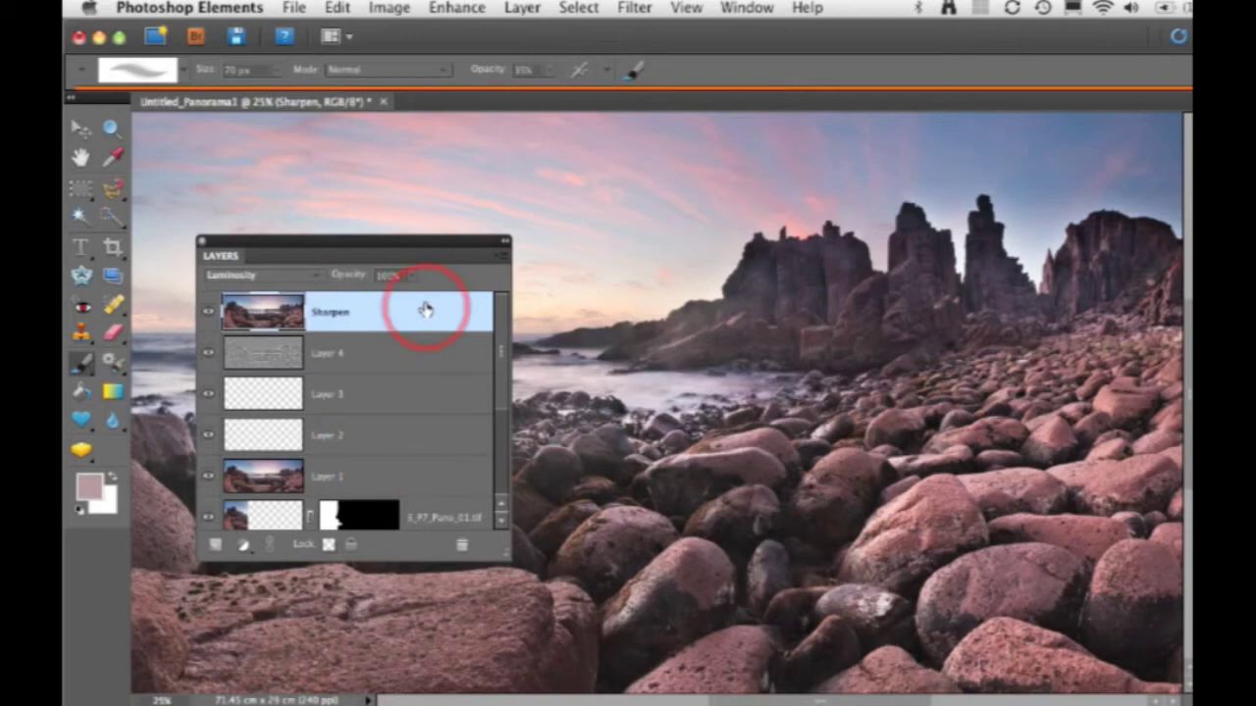
click(471, 9)
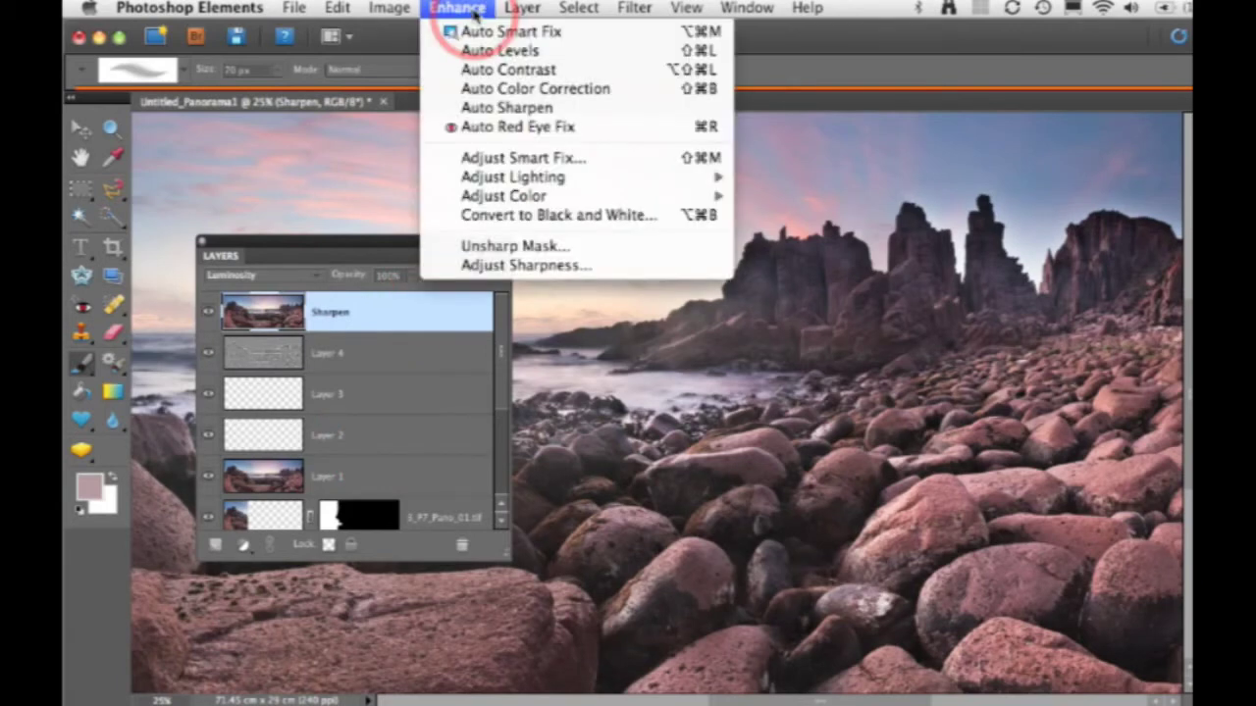
Step: Apply Unsharp Mask at 147% amount, 1.0-pixel radius, threshold 3, then fit the panorama on screen
click(494, 245)
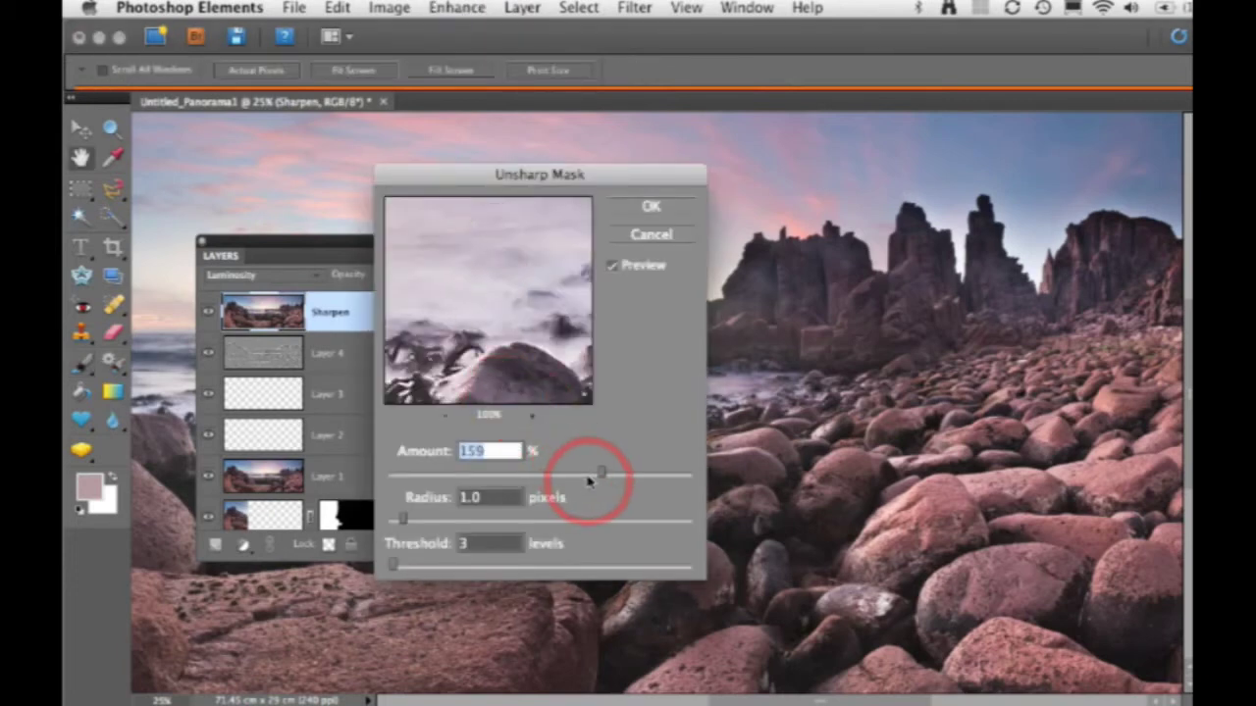
mouse_move(593, 481)
mouse_down()
mouse_move(601, 469)
mouse_move(591, 474)
mouse_up()
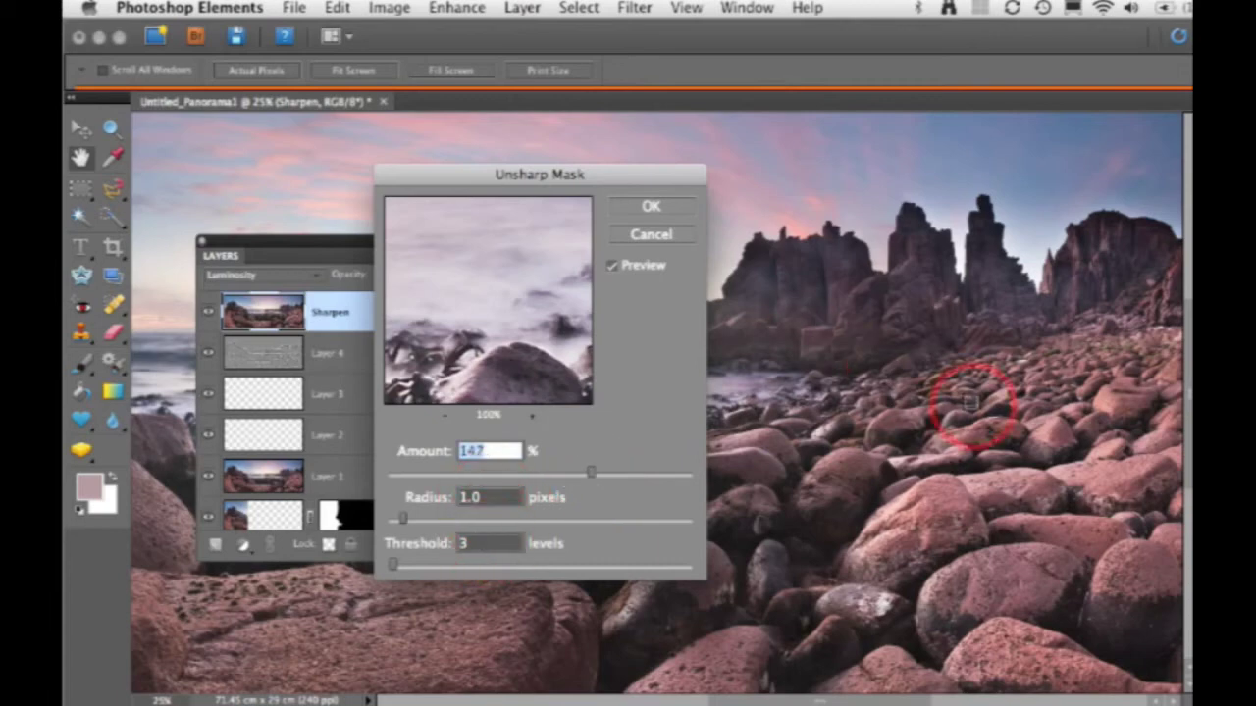
click(970, 402)
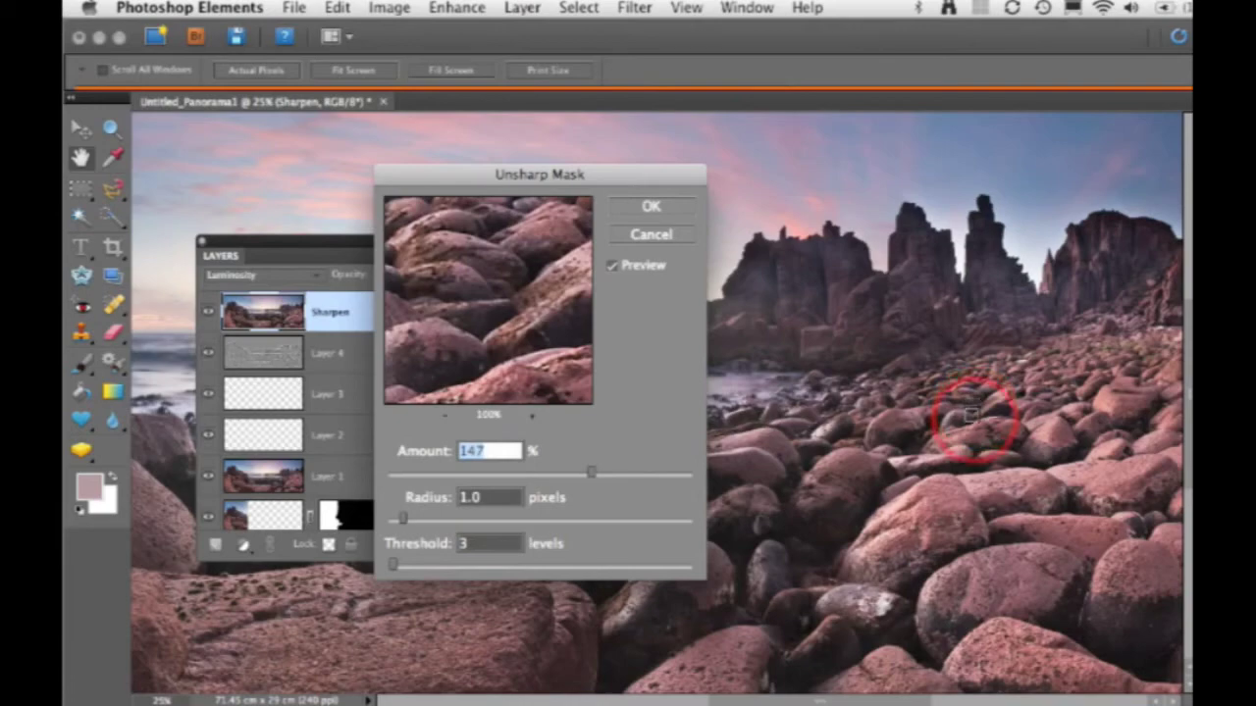
key(super+equal)
key(super+equal)
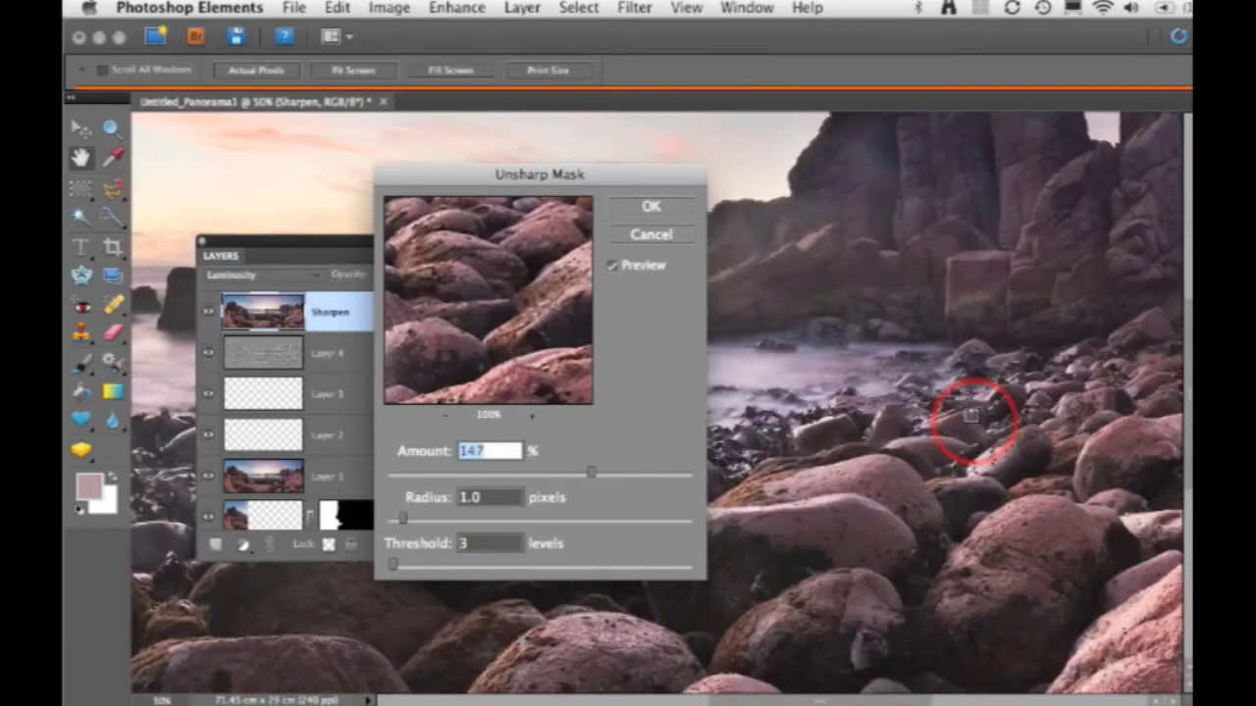
drag(1037, 449, 855, 378)
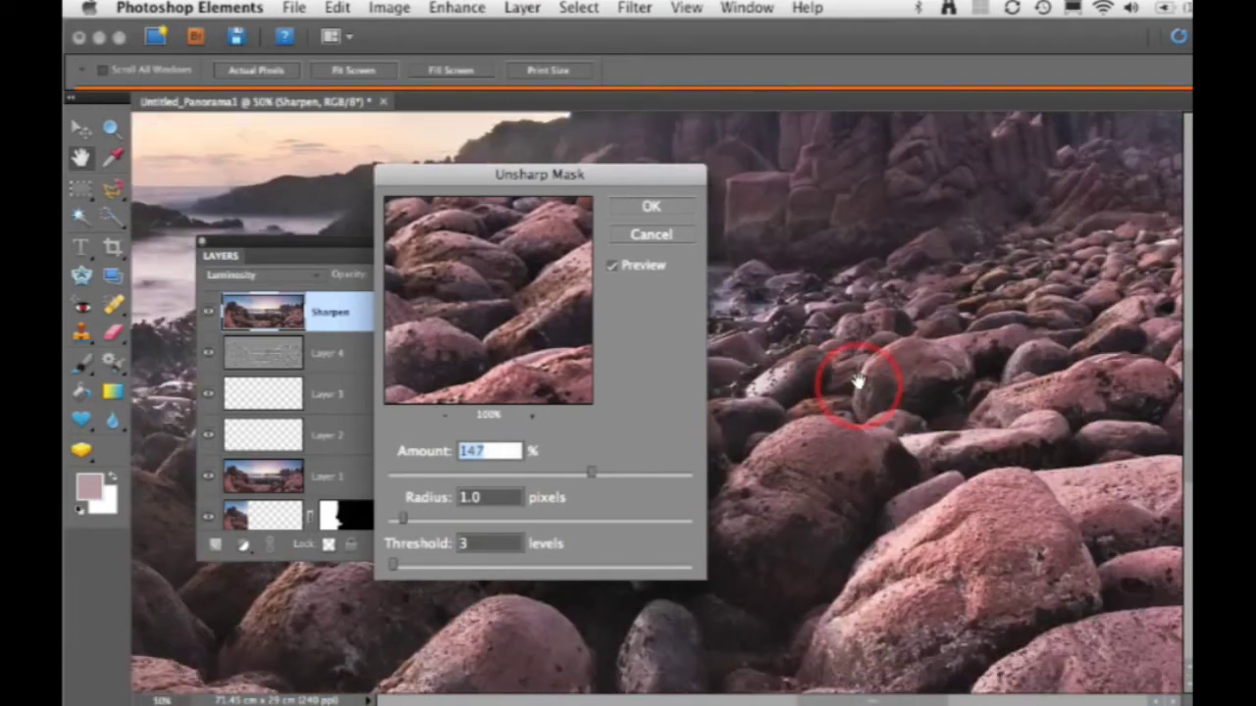
drag(1037, 498, 815, 510)
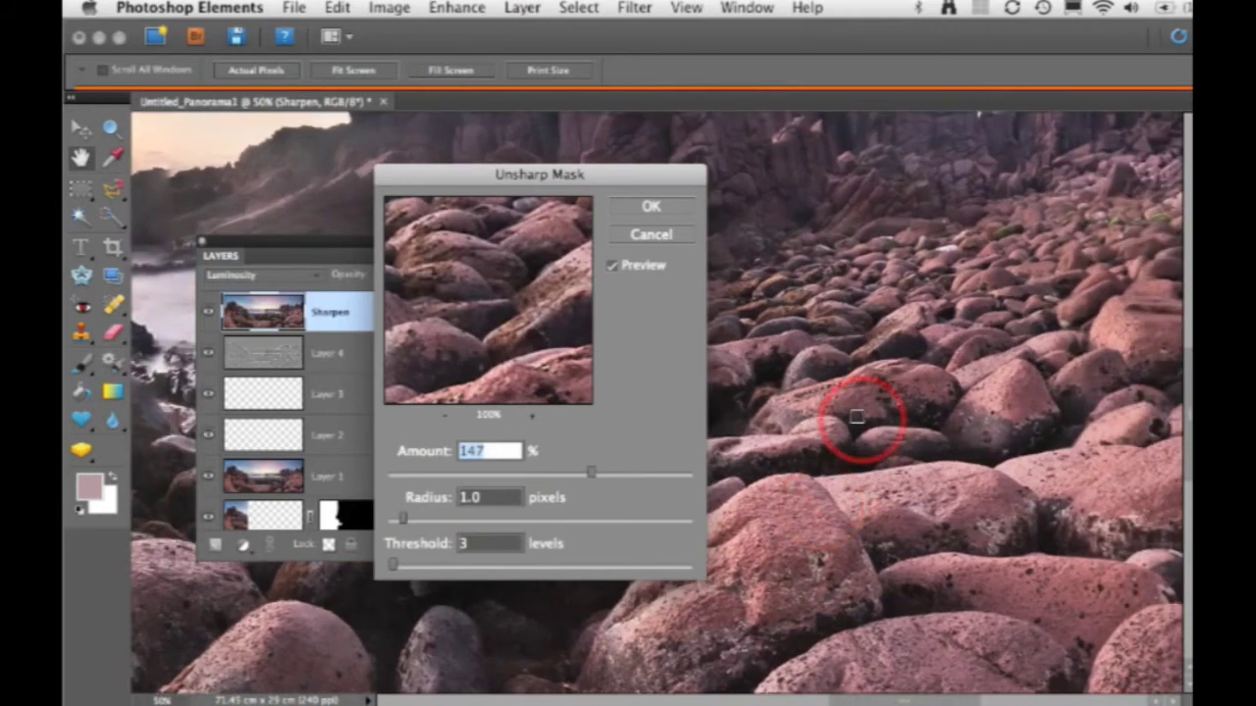
click(653, 208)
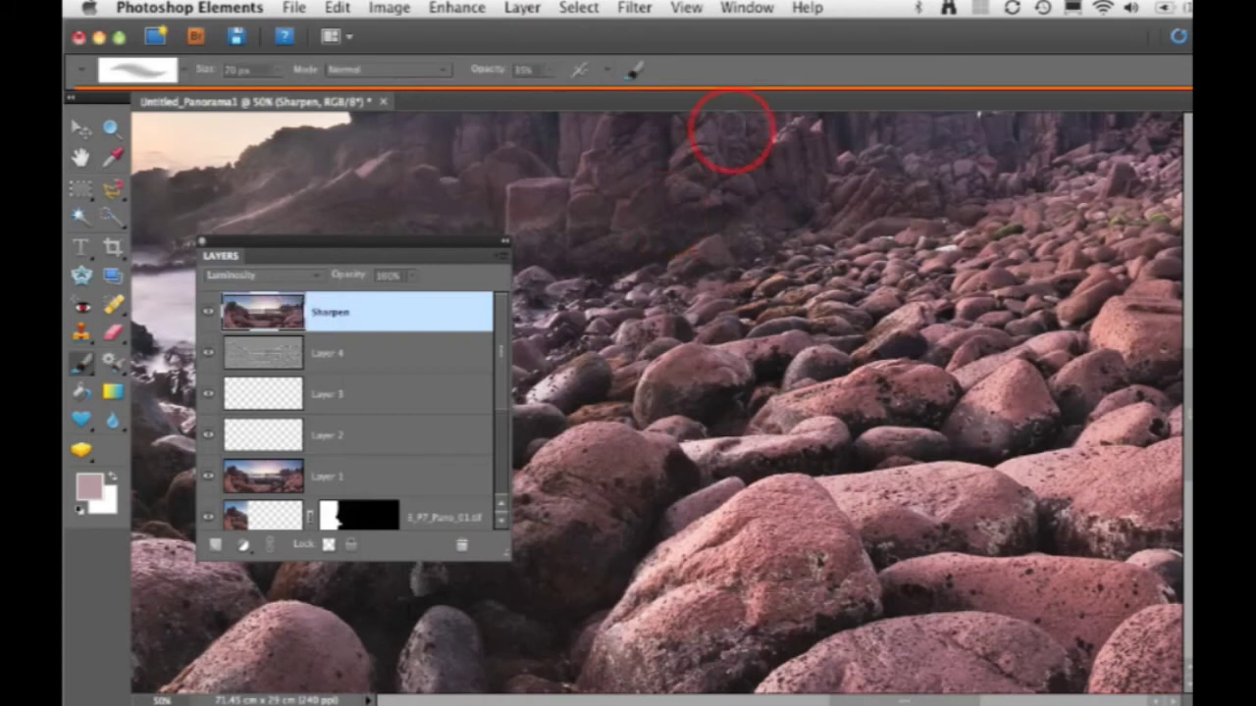
click(687, 10)
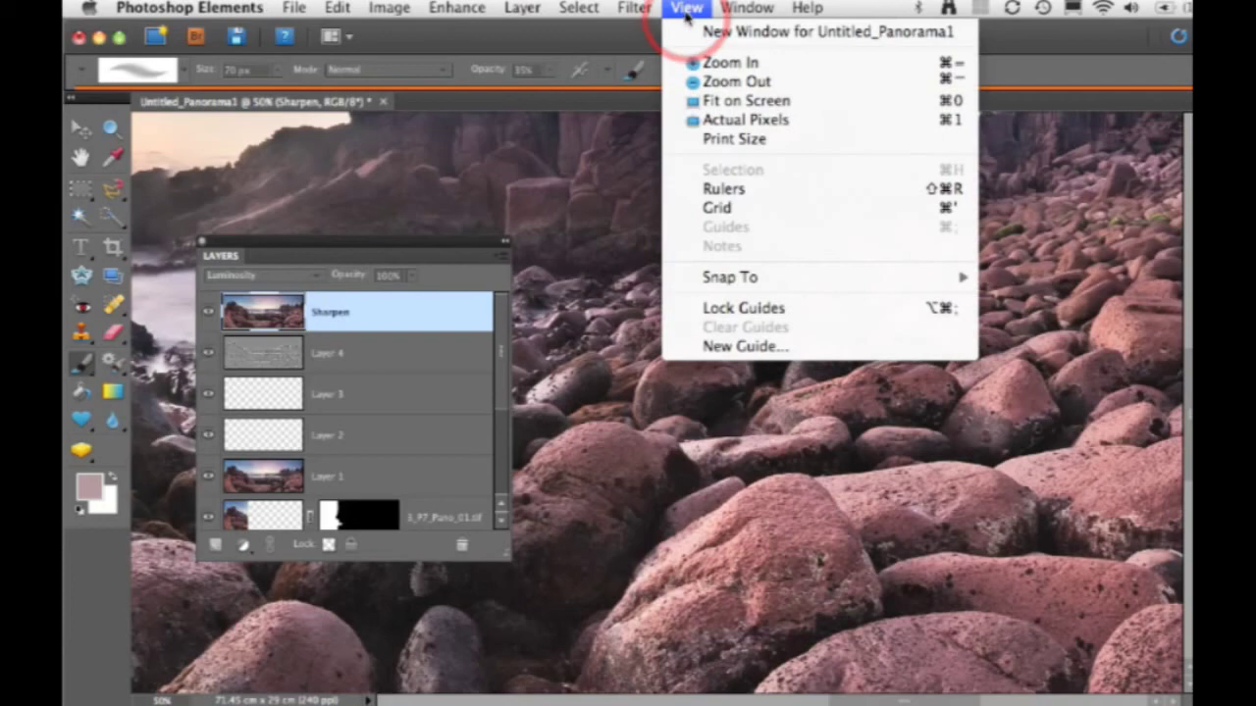
click(706, 100)
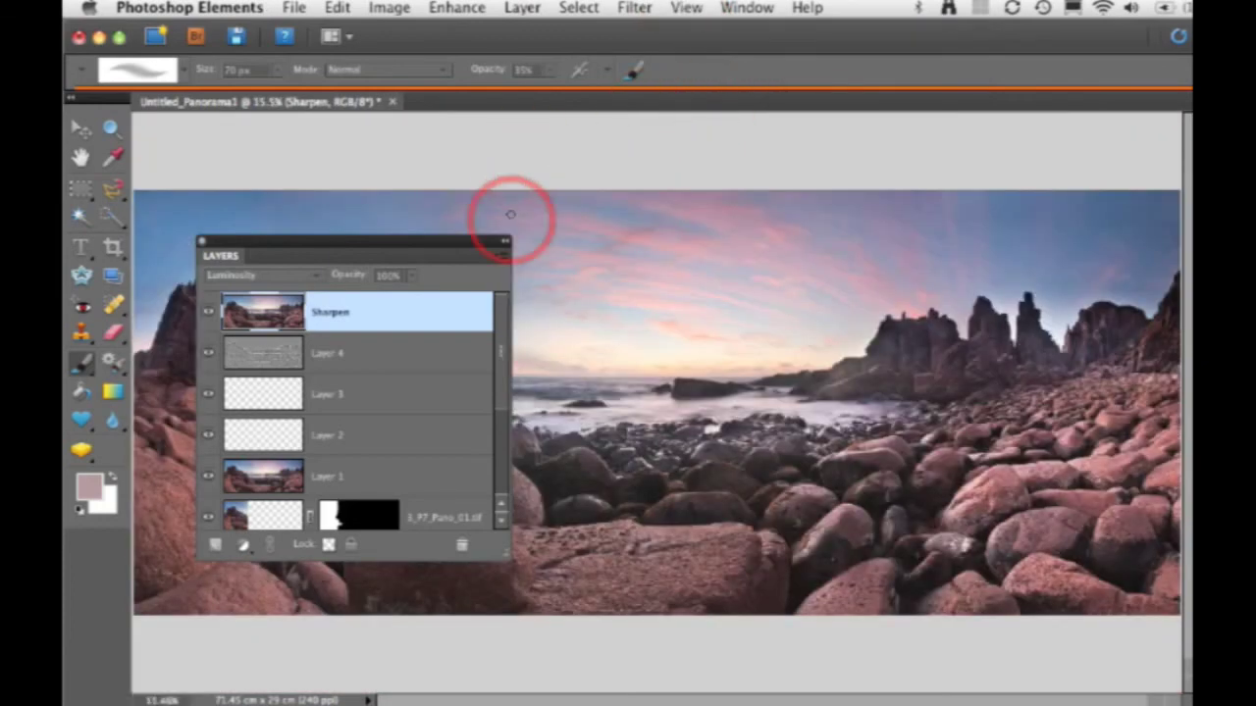